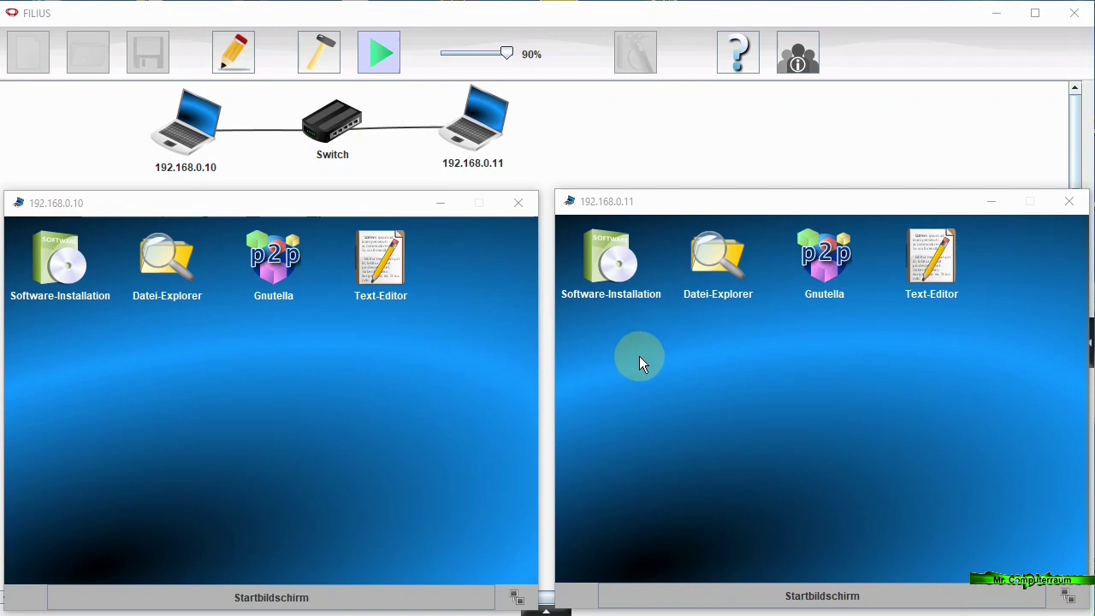
- Join the Gnutella network from computer 192.168.0.10 using participant IP address 192.168.0.11
left_click(264, 256)
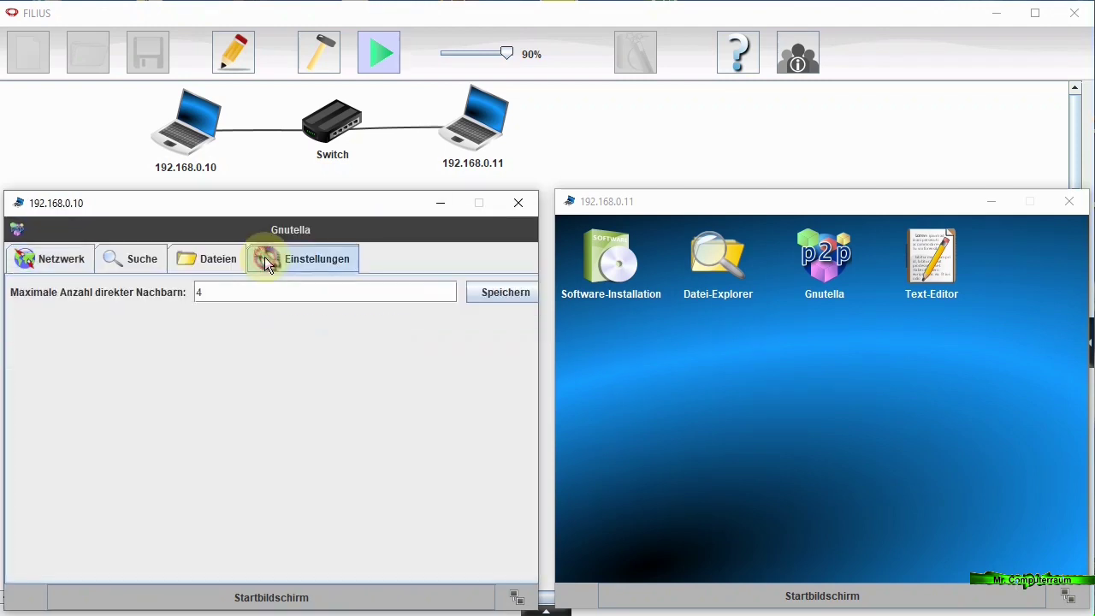
left_click(59, 258)
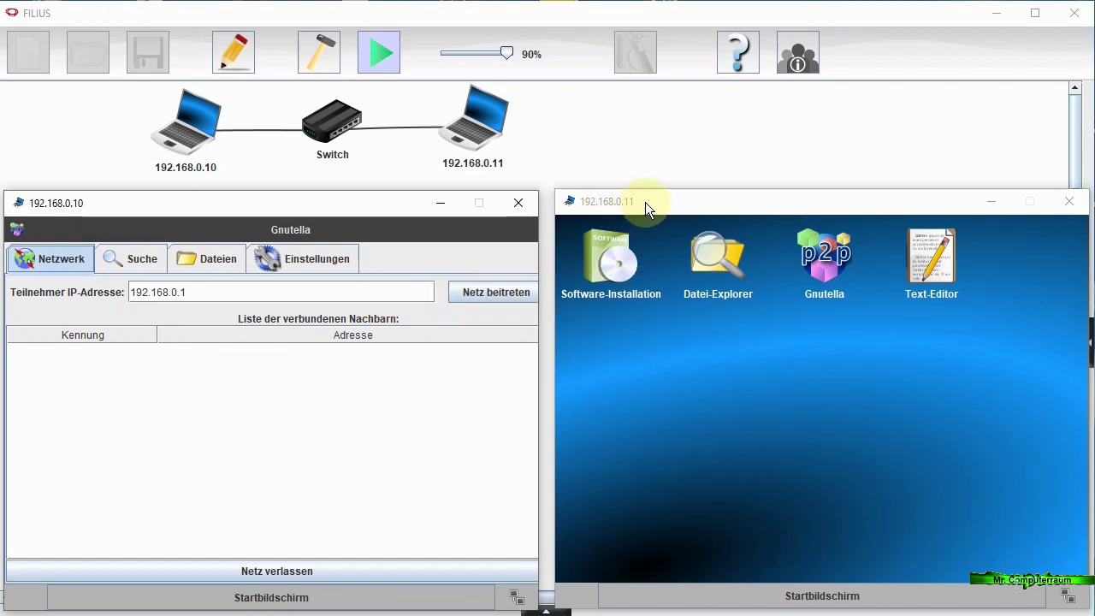
left_click(283, 295)
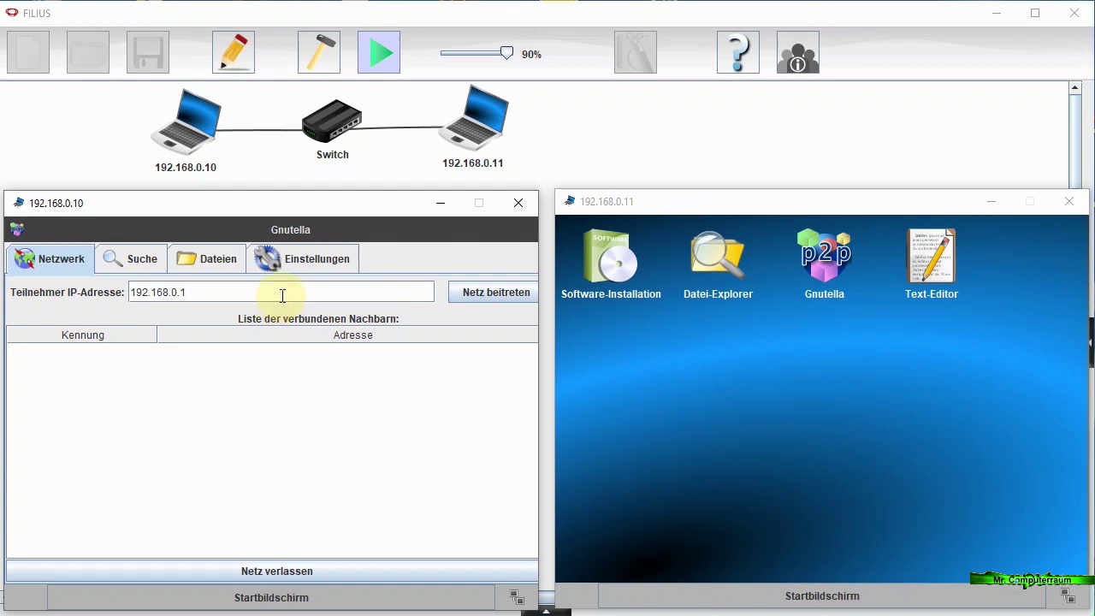
type("1")
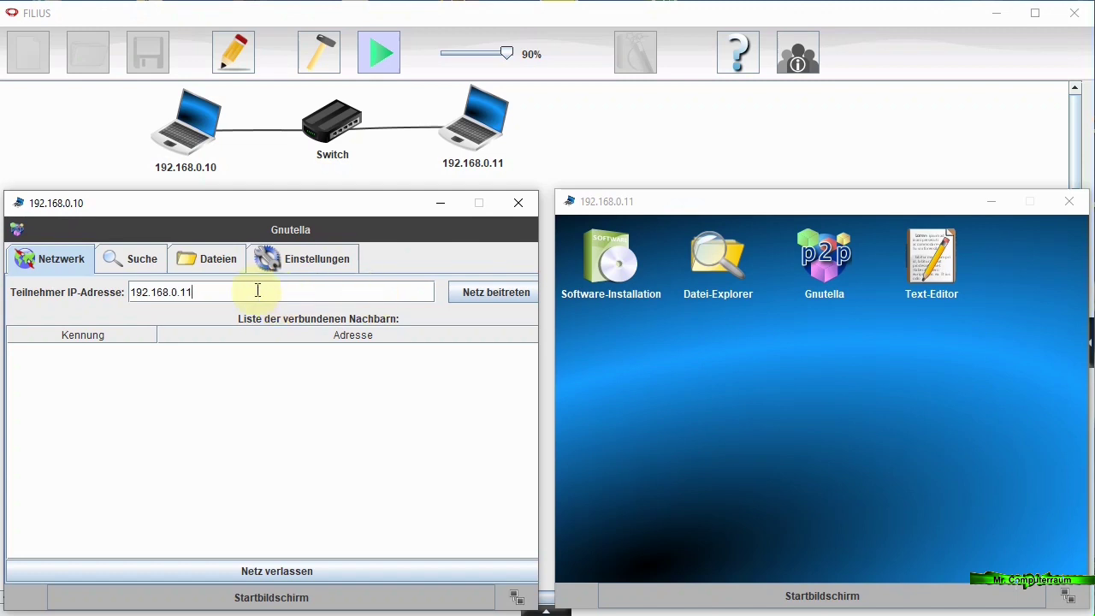
left_click(483, 296)
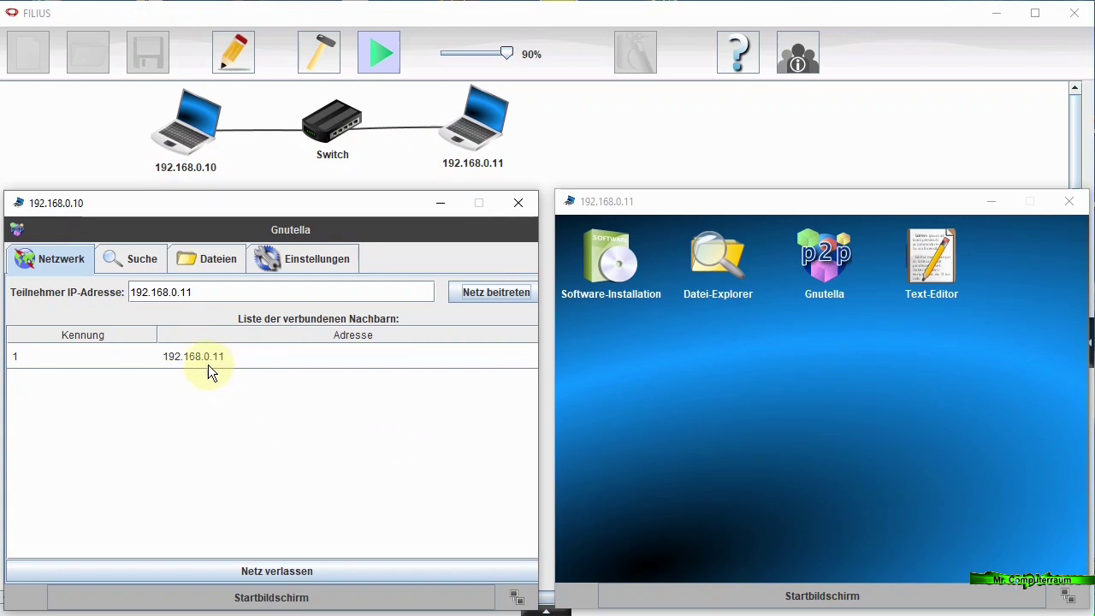
- Check the list of connected neighbours in Gnutella on 192.168.0.11 and return both computers to their start screens
double_click(831, 257)
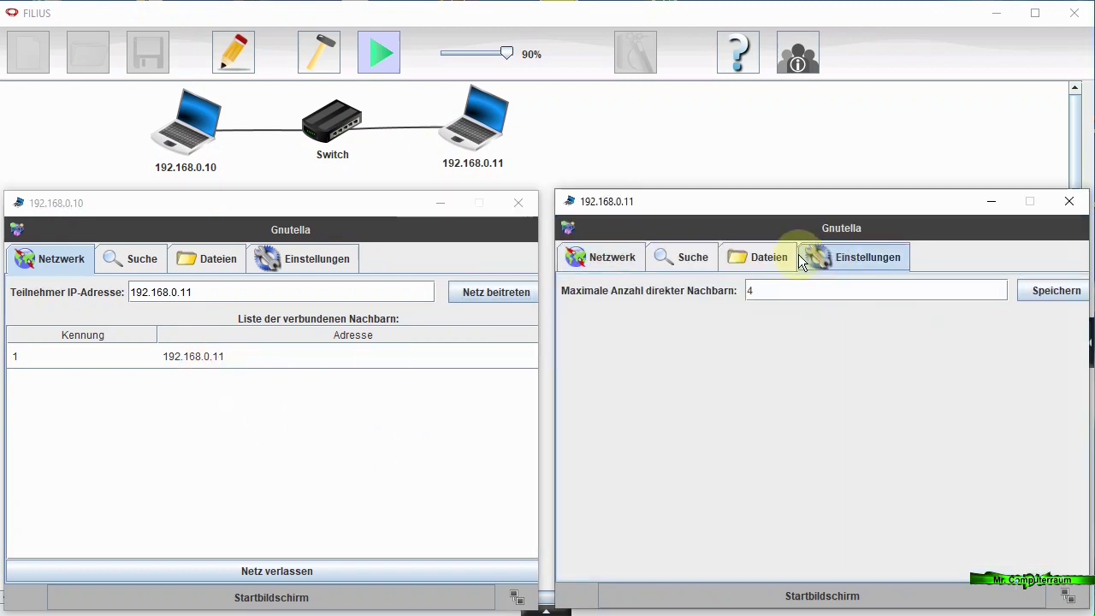
left_click(641, 257)
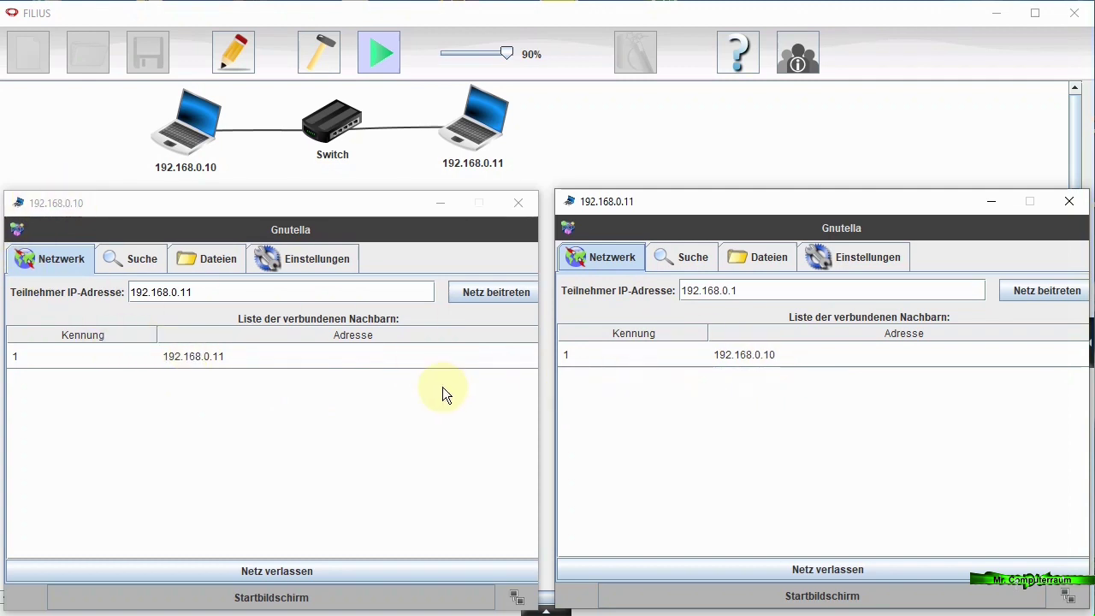
left_click(796, 594)
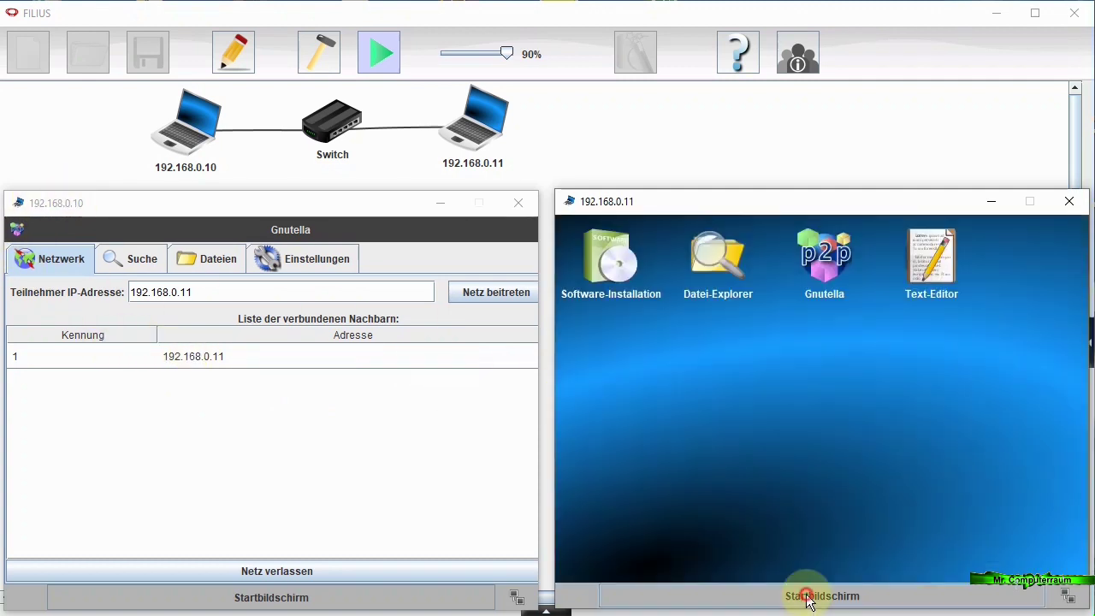
left_click(356, 598)
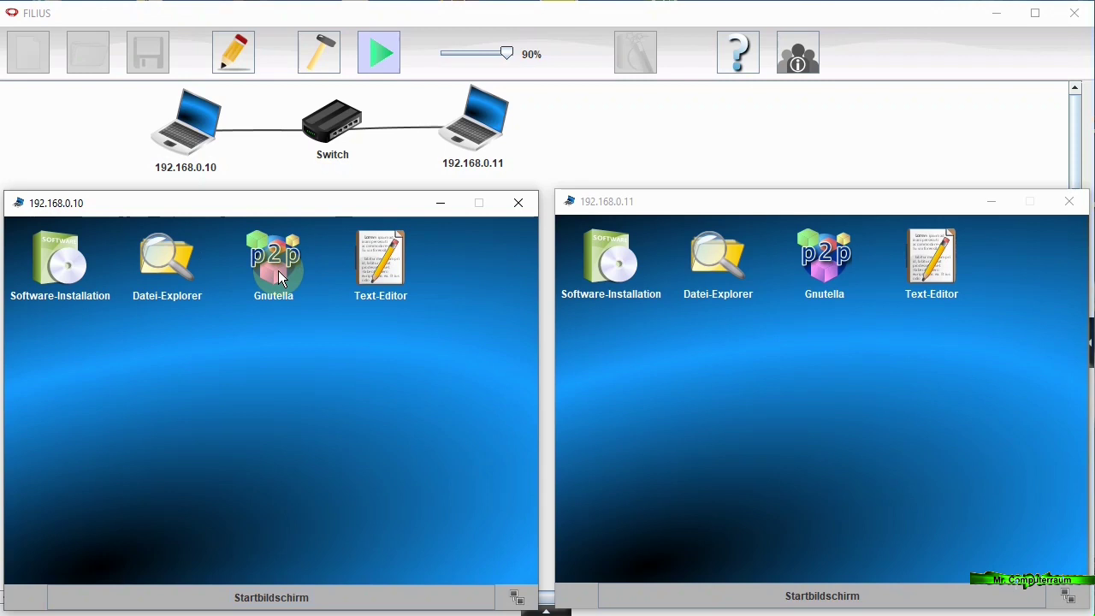
- Inspect the contents of the peer2peer folder in the file explorer on 192.168.0.10, and return to the start screen
left_click(172, 266)
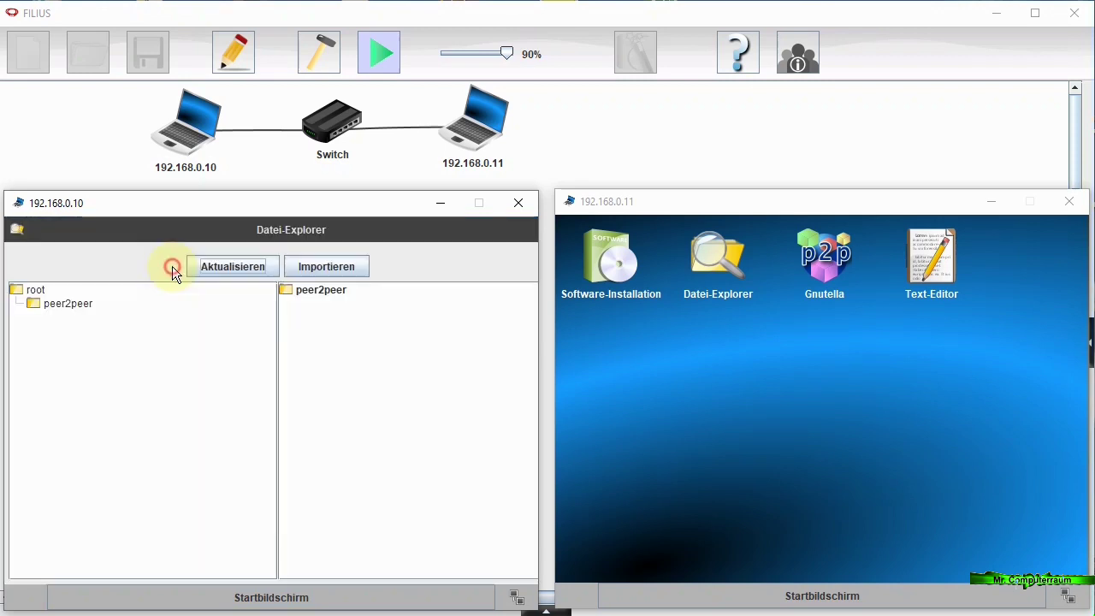
left_click(68, 304)
left_click(44, 295)
left_click(53, 303)
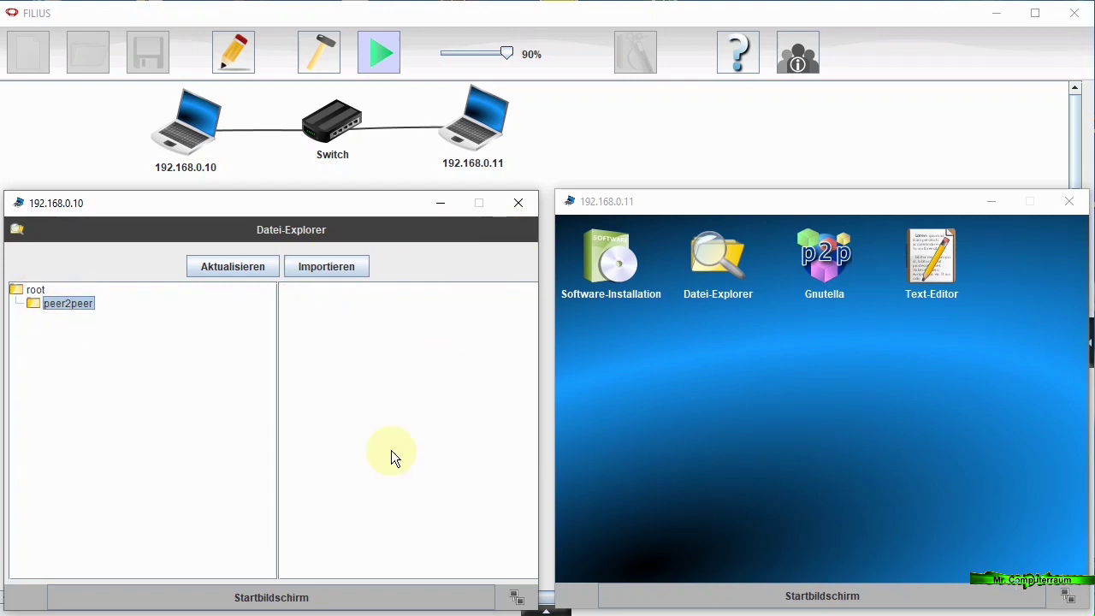
left_click(347, 599)
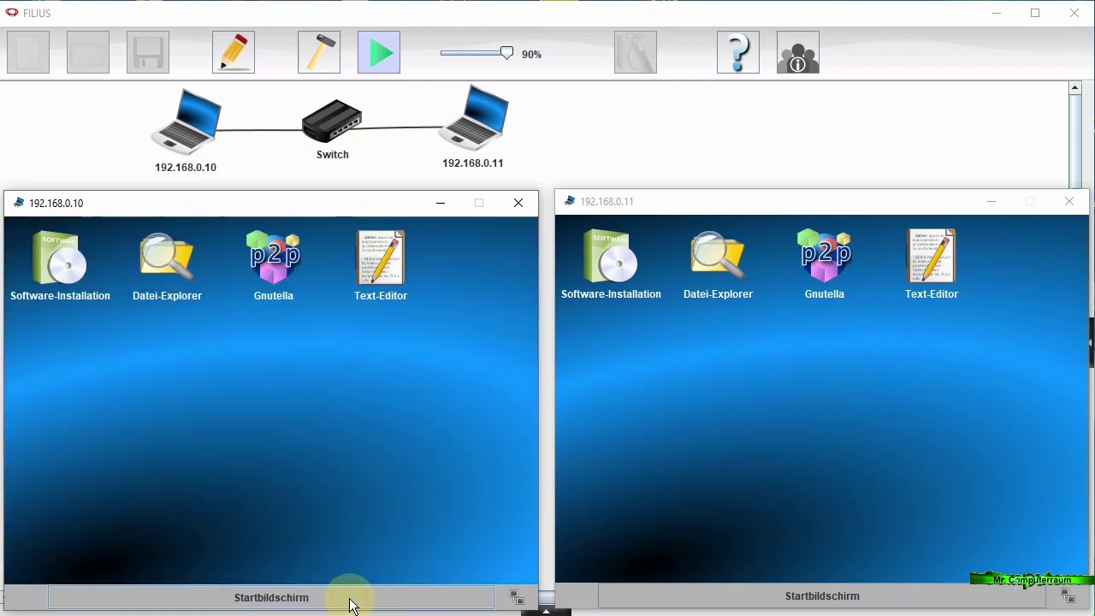
- Create a new document in the text editor on 192.168.0.10 containing the text "Test"
left_click(379, 262)
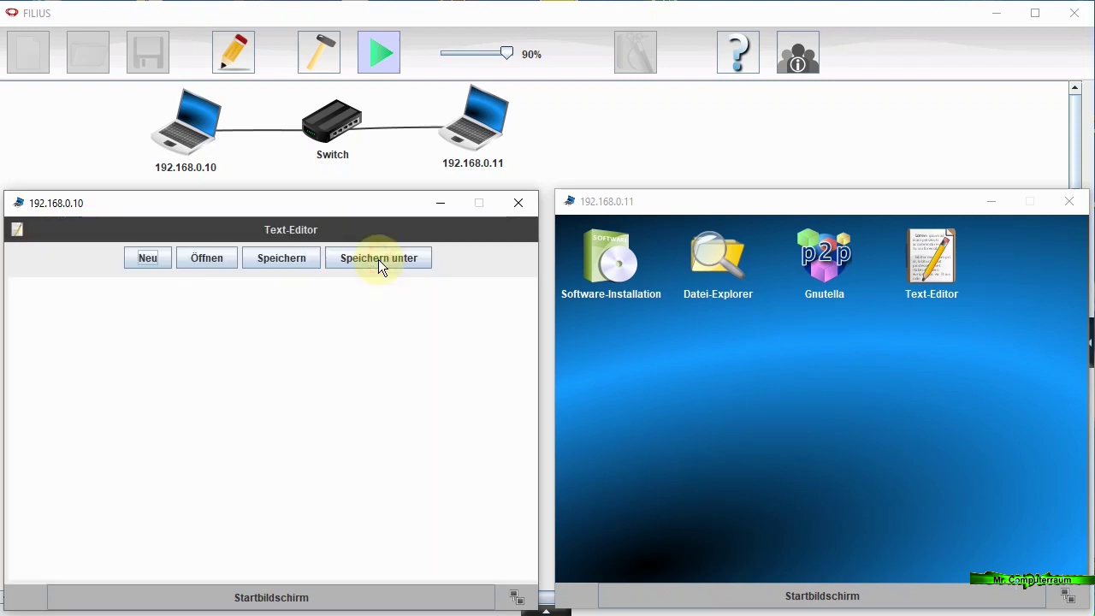
left_click(144, 260)
left_click(121, 313)
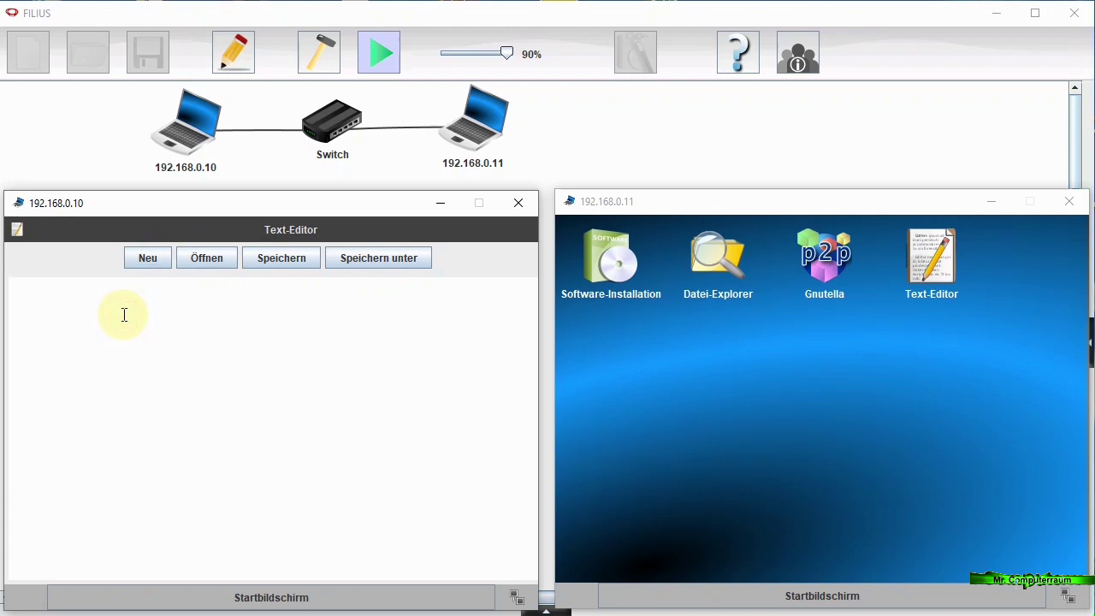
type("Test")
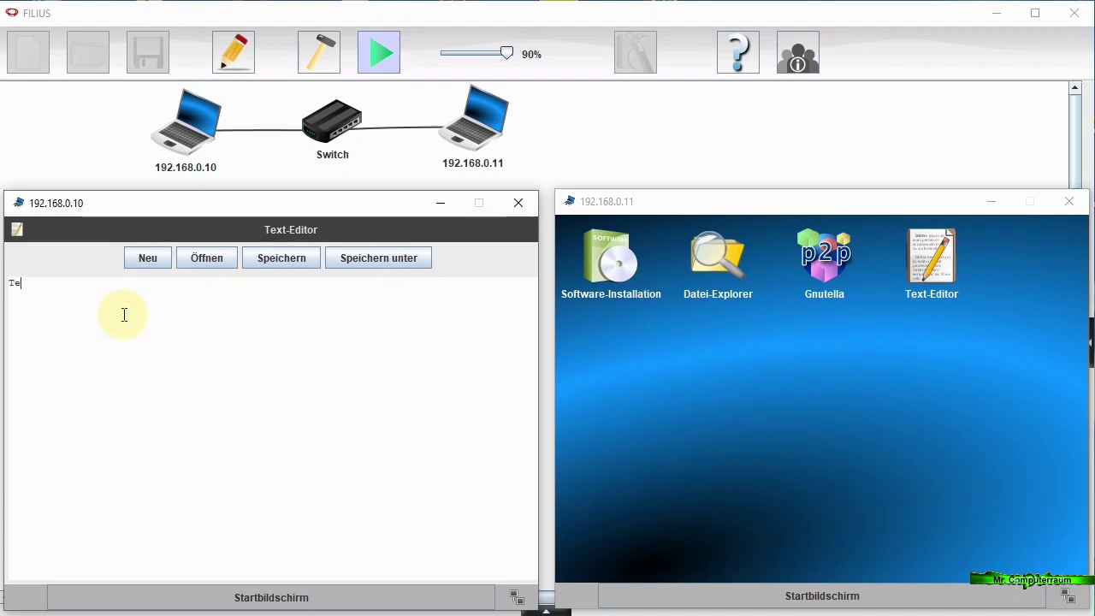
- Save the document as Test in the peer2peer folder and return to the start screen
left_click(351, 260)
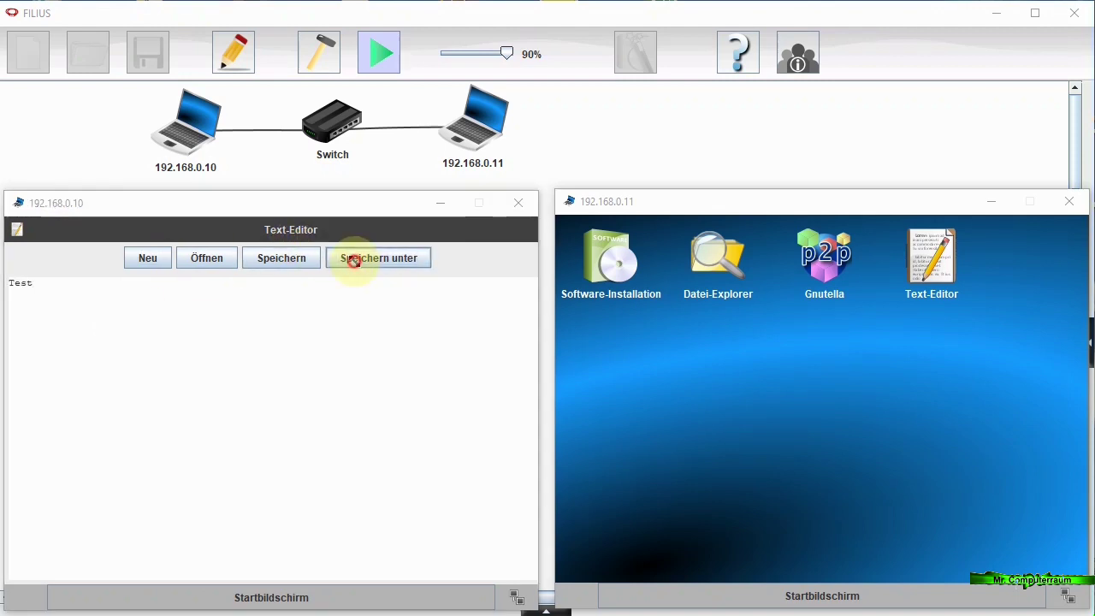
double_click(144, 146)
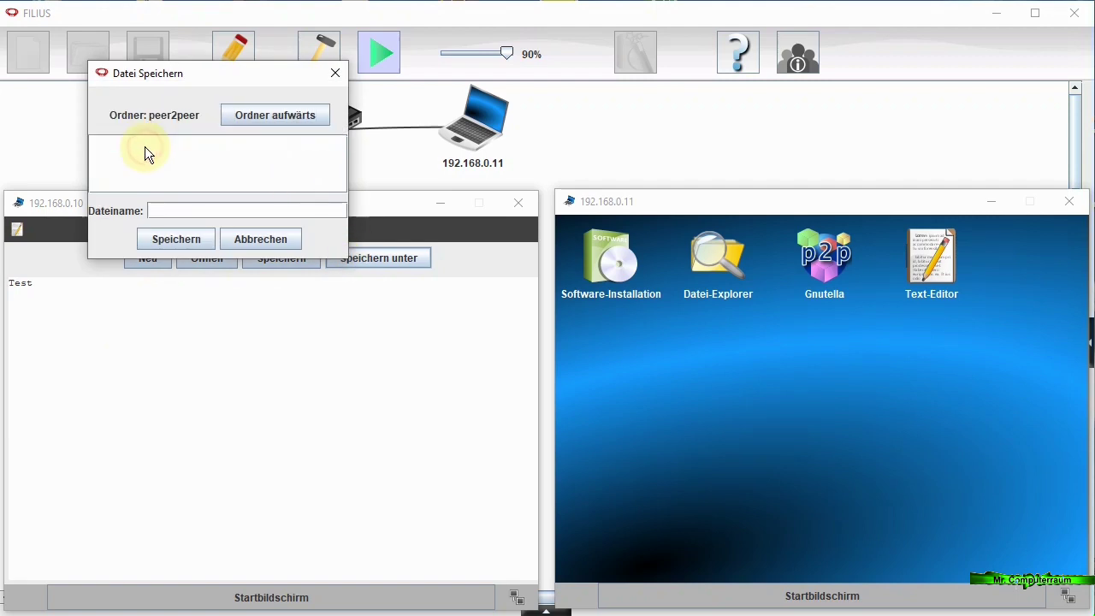
left_click(181, 208)
type("Test")
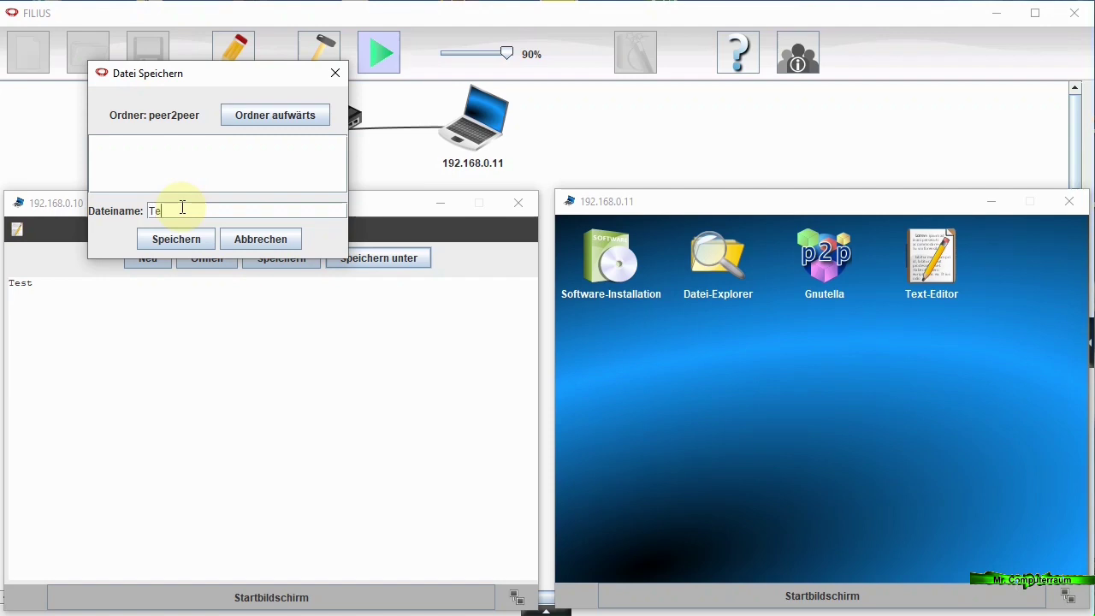
left_click(194, 241)
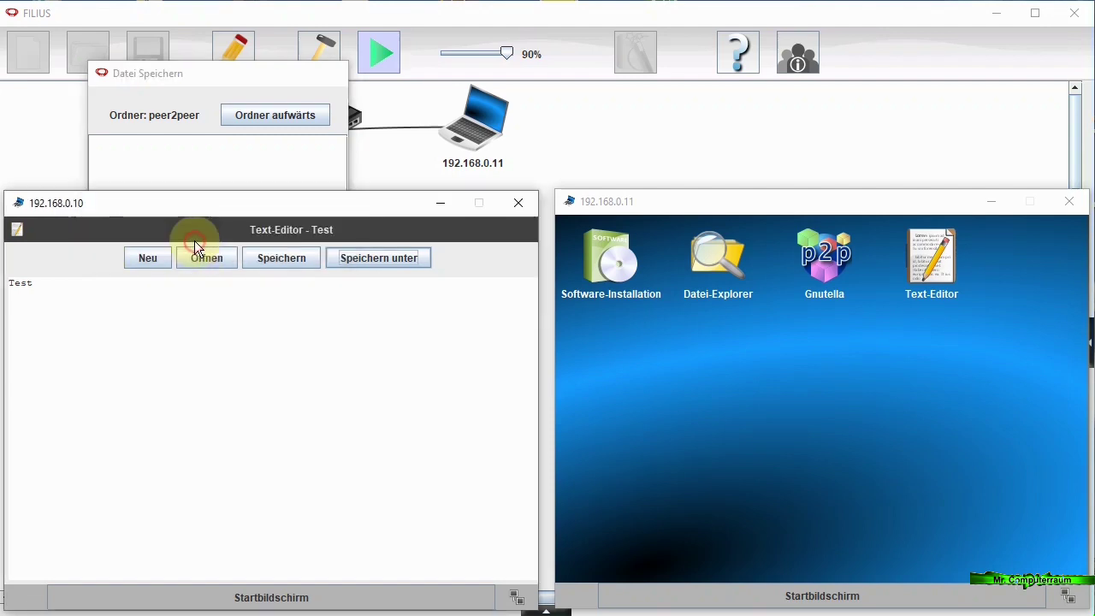
left_click(278, 598)
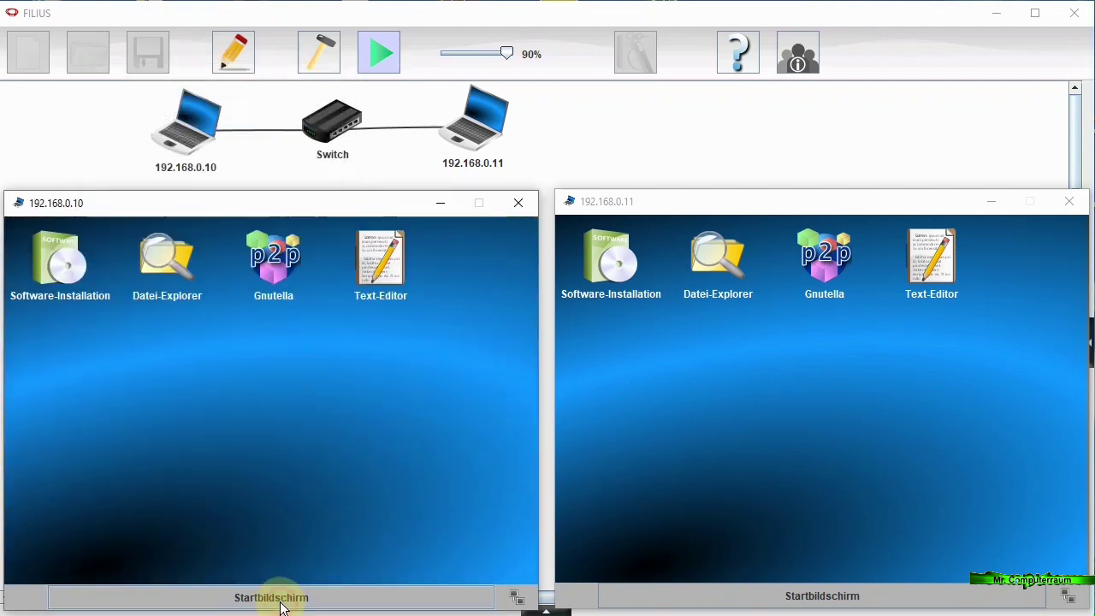
- Refresh the file explorer on 192.168.0.10 and check the peer2peer folder for the saved file
left_click(170, 251)
double_click(78, 304)
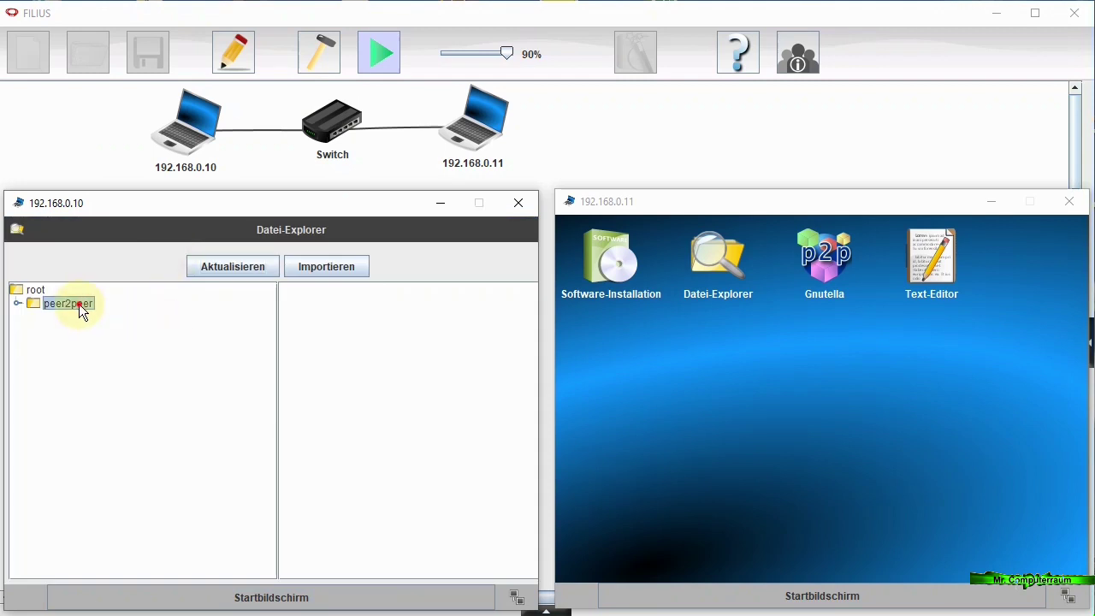
left_click(261, 267)
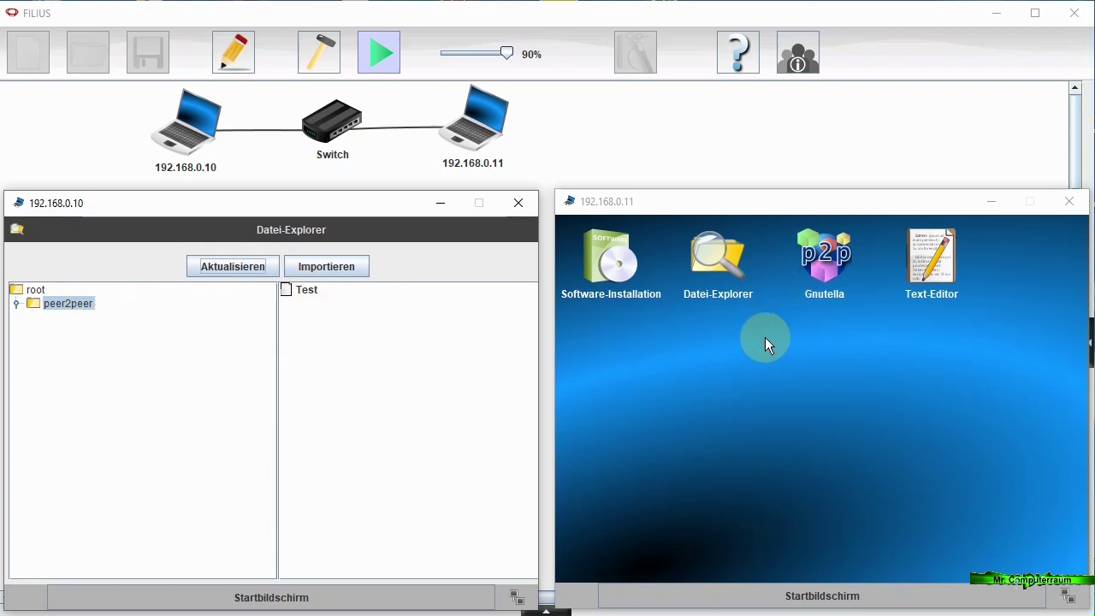
left_click(449, 594)
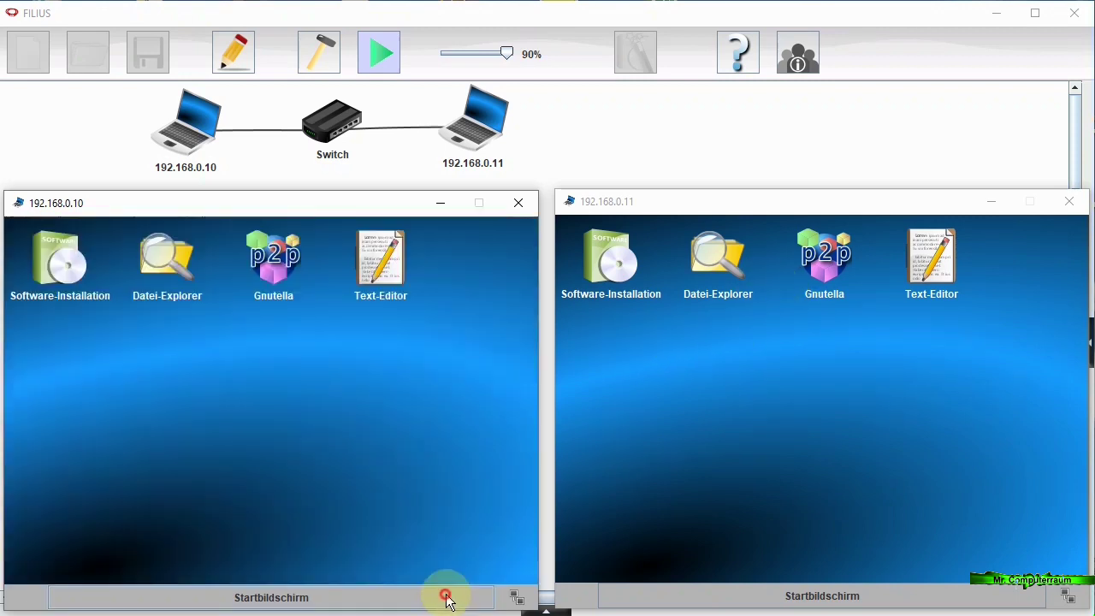
- Search the Gnutella network from 192.168.0.11 for the term "test"
left_click(823, 265)
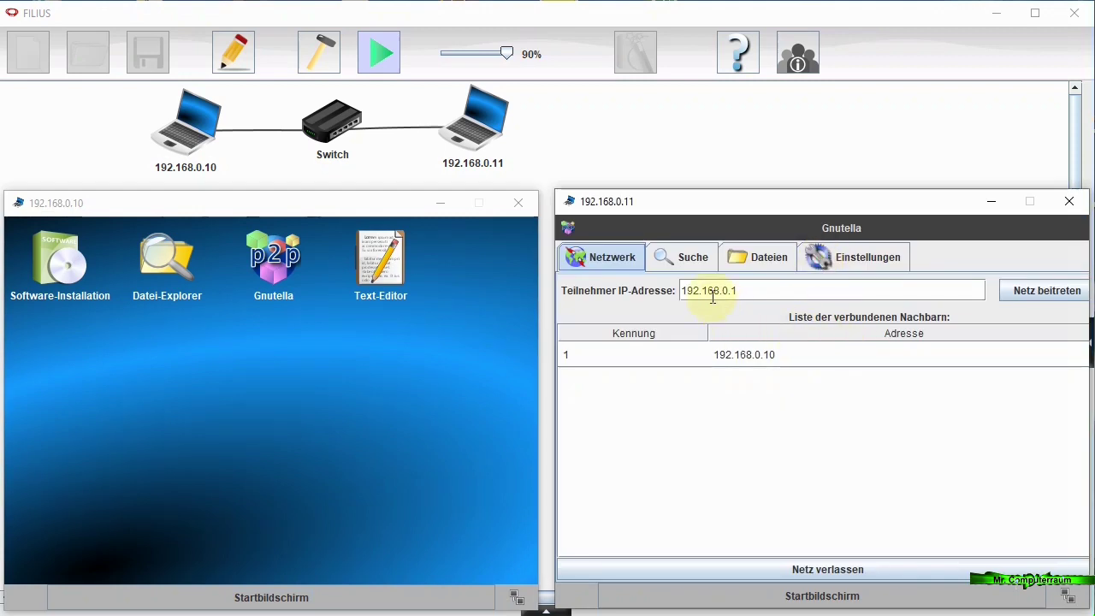
left_click(683, 258)
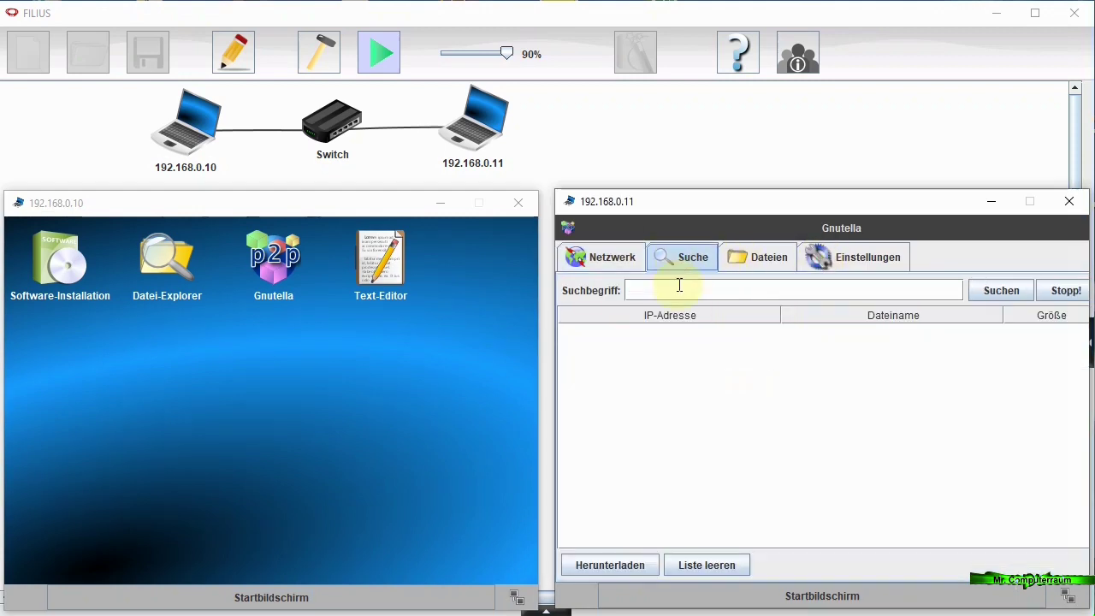
left_click(680, 287)
type("test")
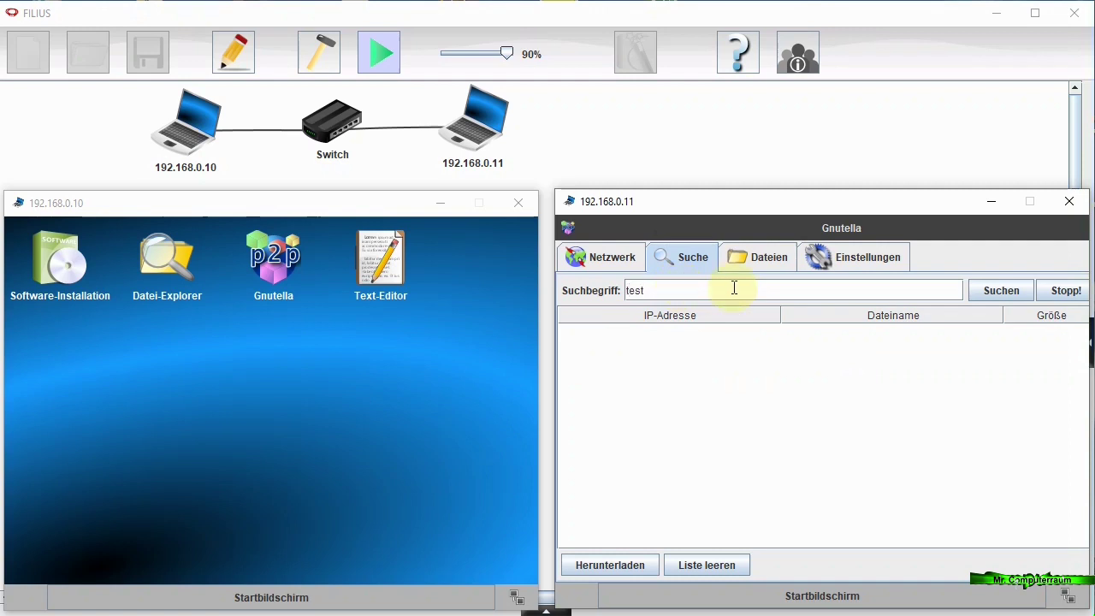
left_click(996, 290)
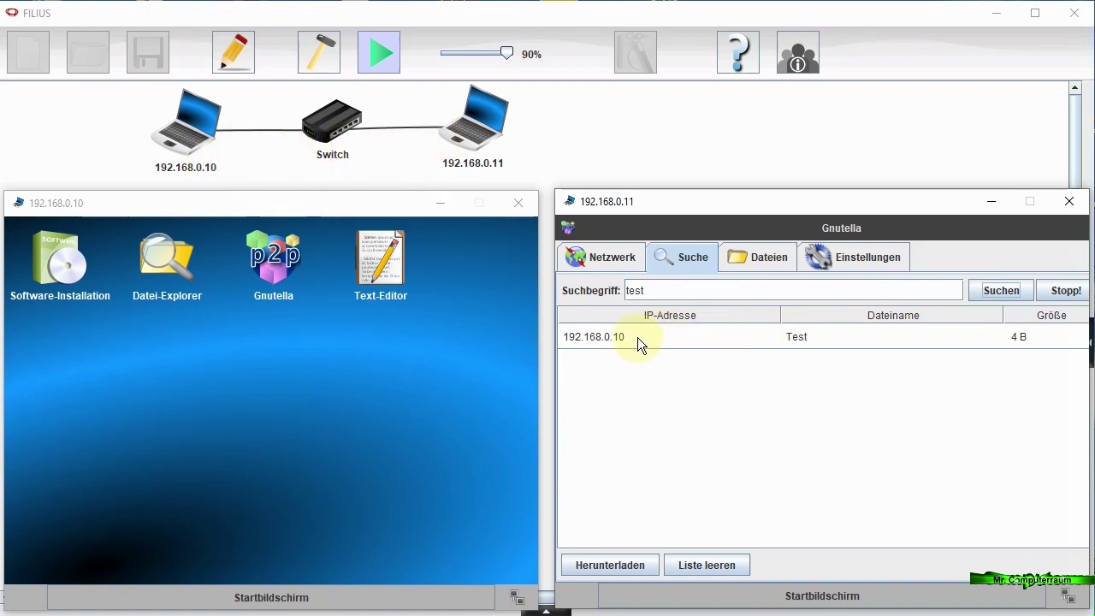
- Download the file Test offered by 192.168.0.10 from the Gnutella search results
left_click(625, 567)
left_click(682, 264)
left_click(602, 336)
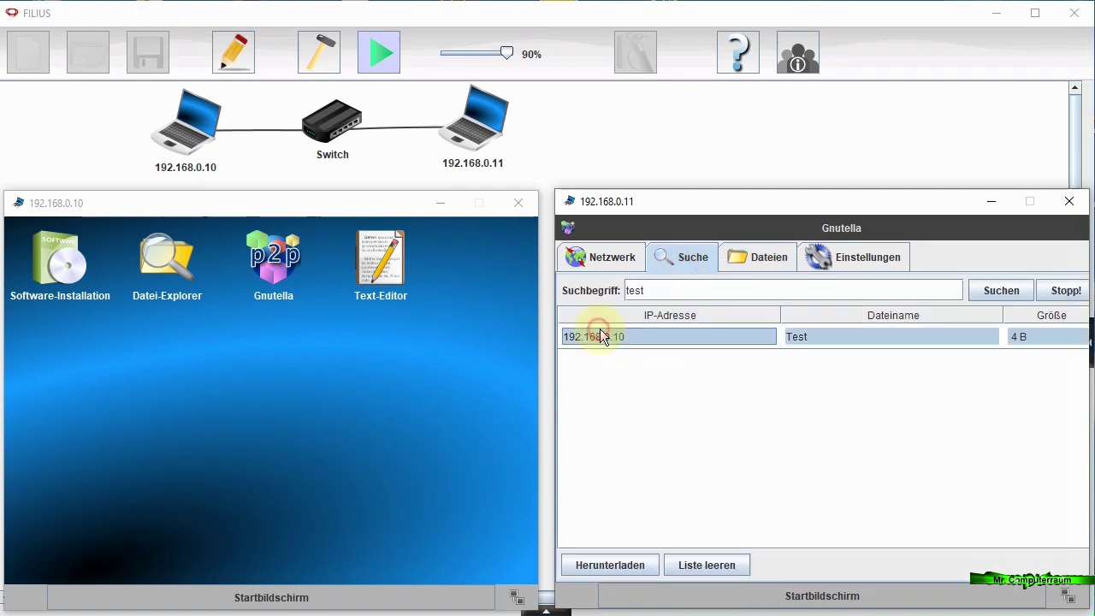
left_click(622, 567)
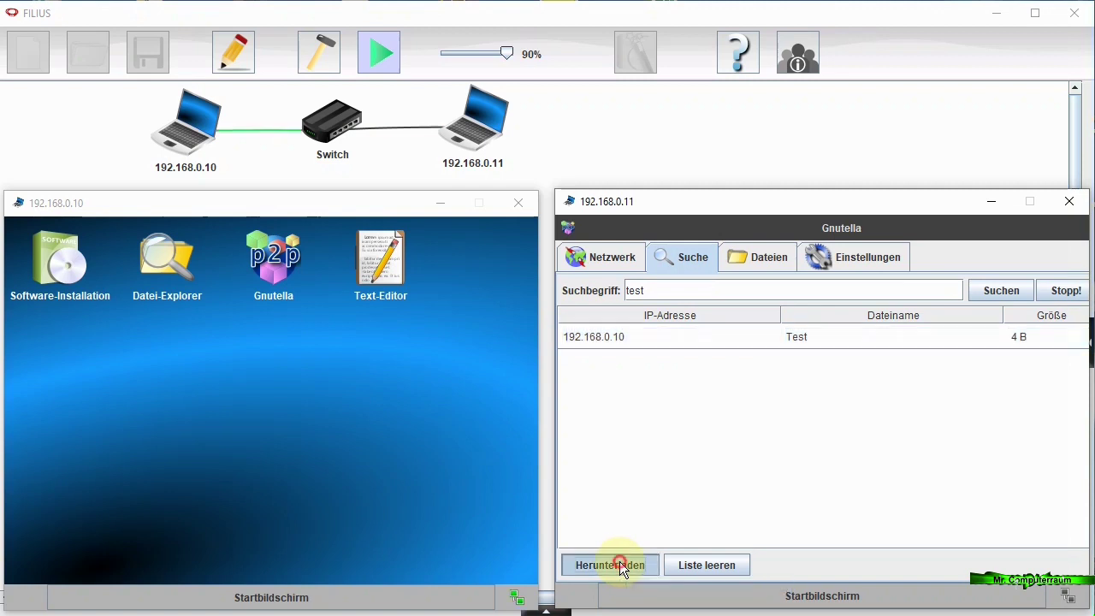
- Check for the downloaded file in Gnutella's file list and the peer2peer folder on 192.168.0.11
left_click(757, 261)
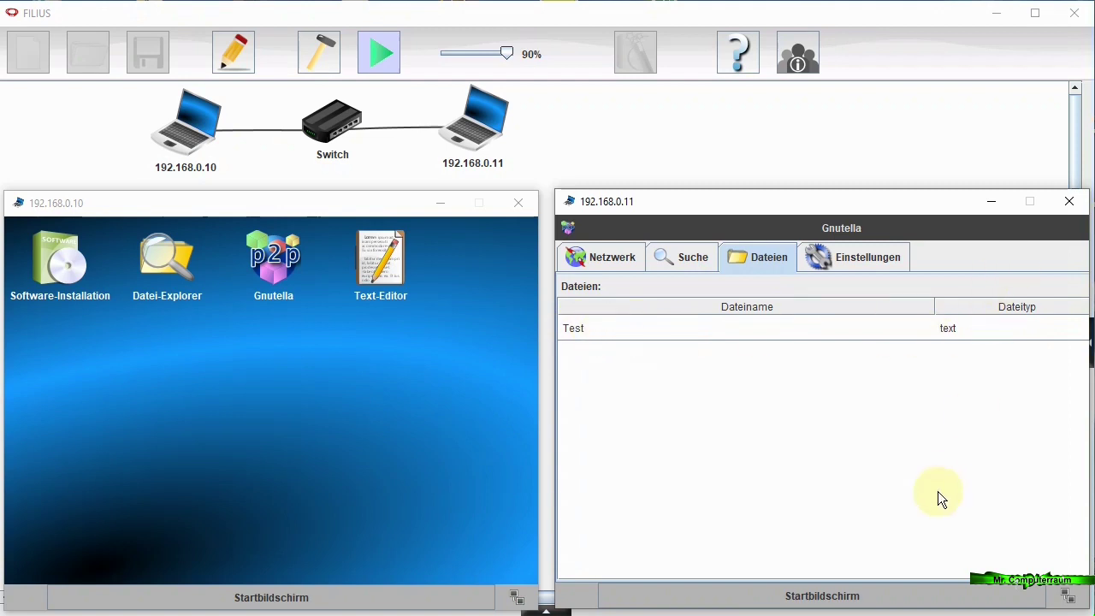
left_click(854, 594)
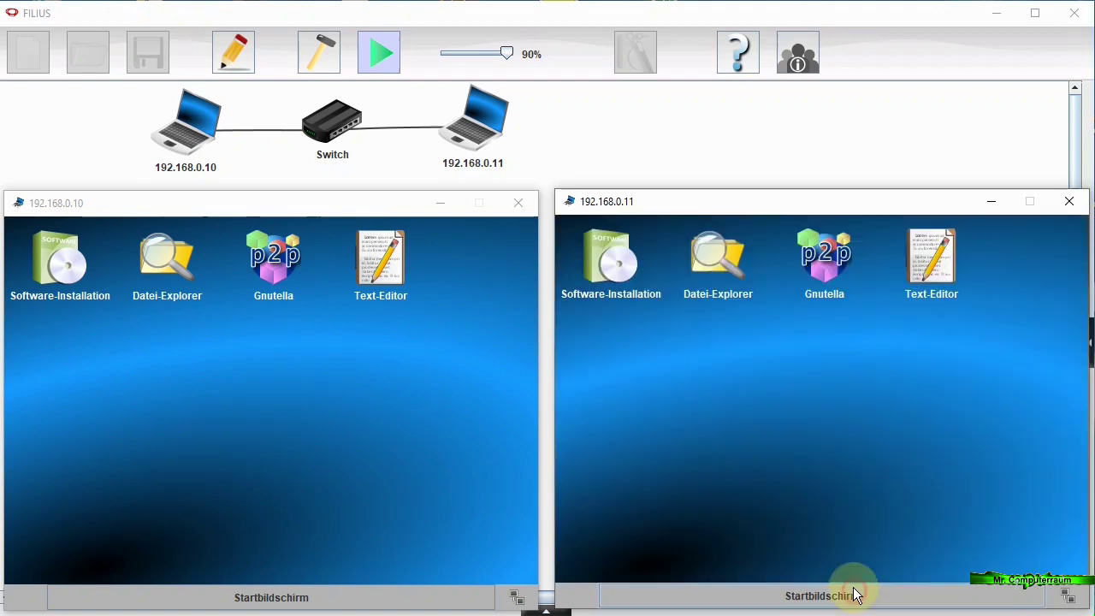
left_click(721, 263)
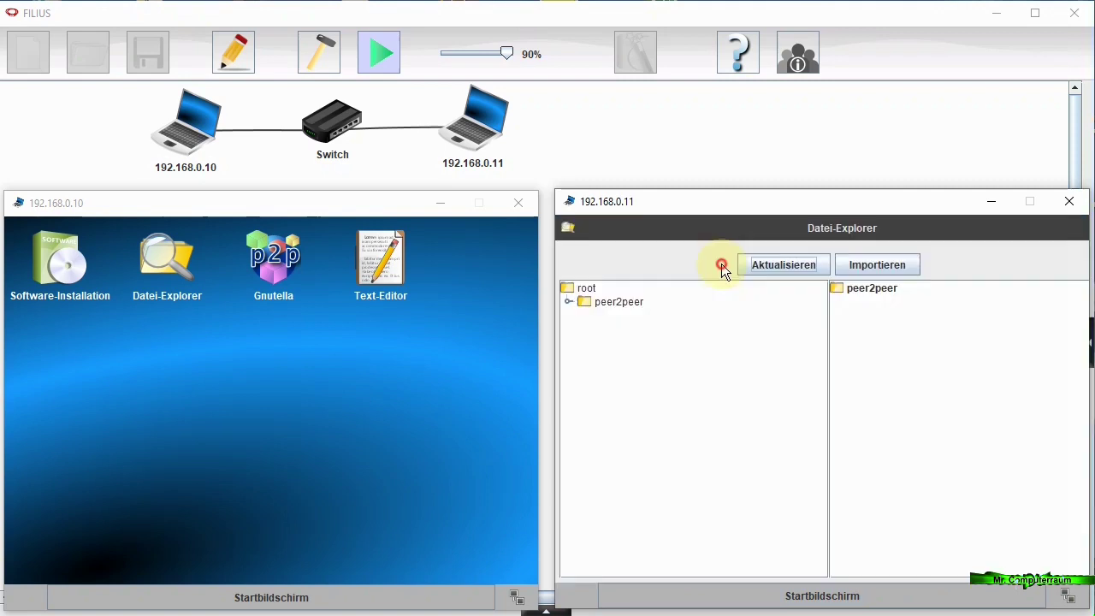
left_click(624, 302)
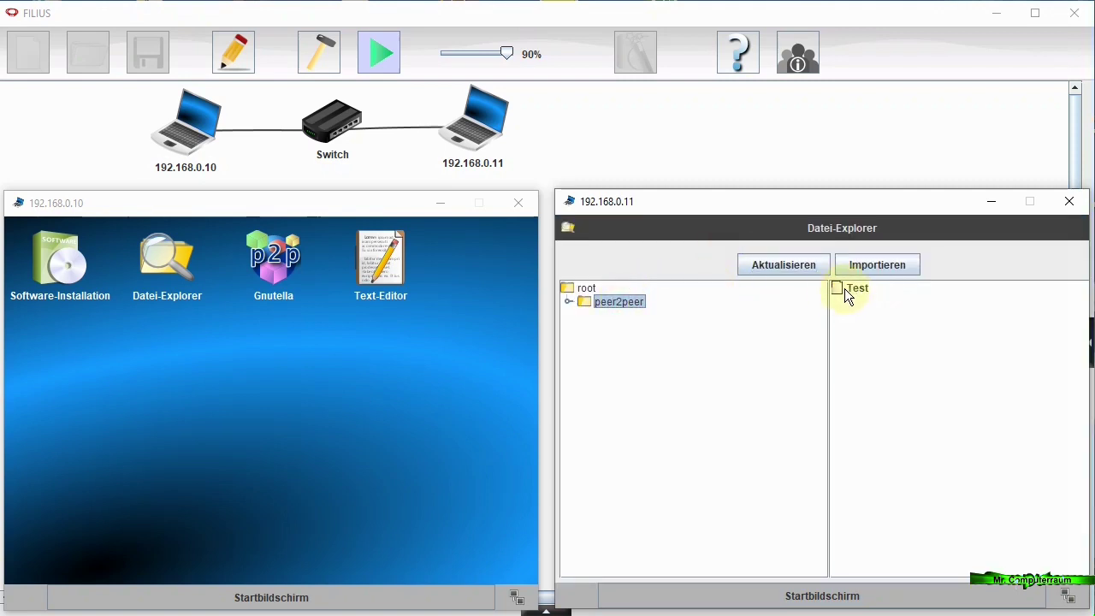
left_click(825, 599)
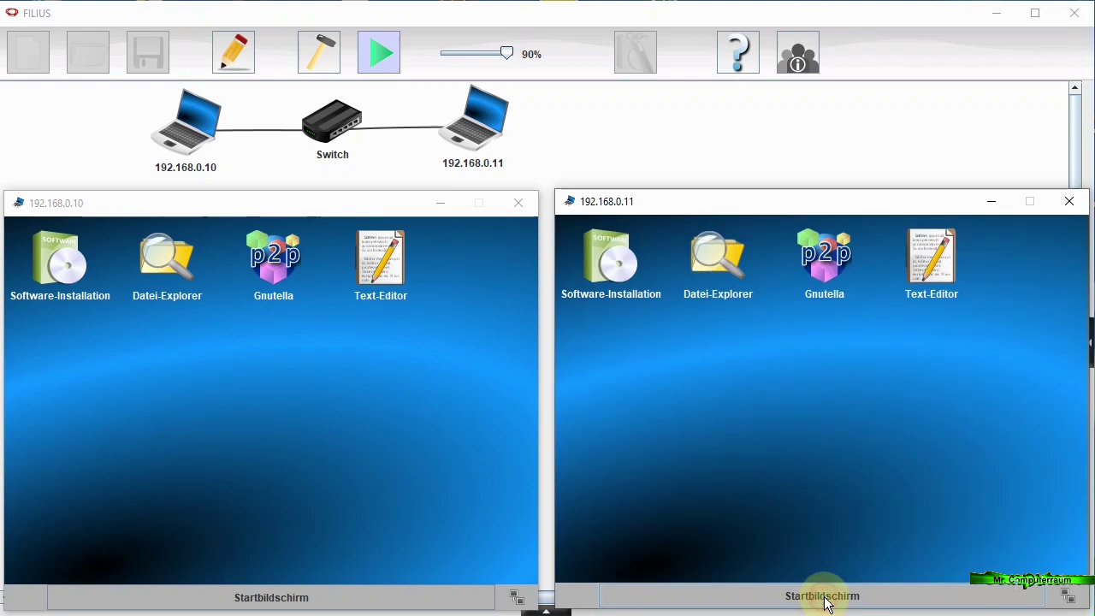
- Open the file Test from the peer2peer folder in the Text-Editor on 192.168.0.11
left_click(931, 258)
left_click(929, 256)
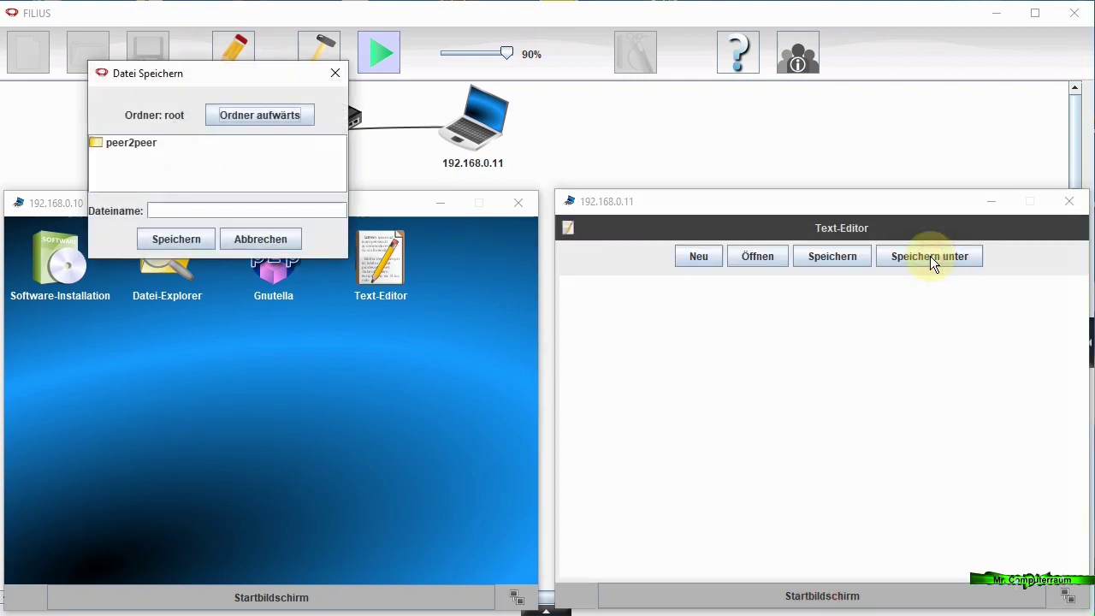
left_click(283, 241)
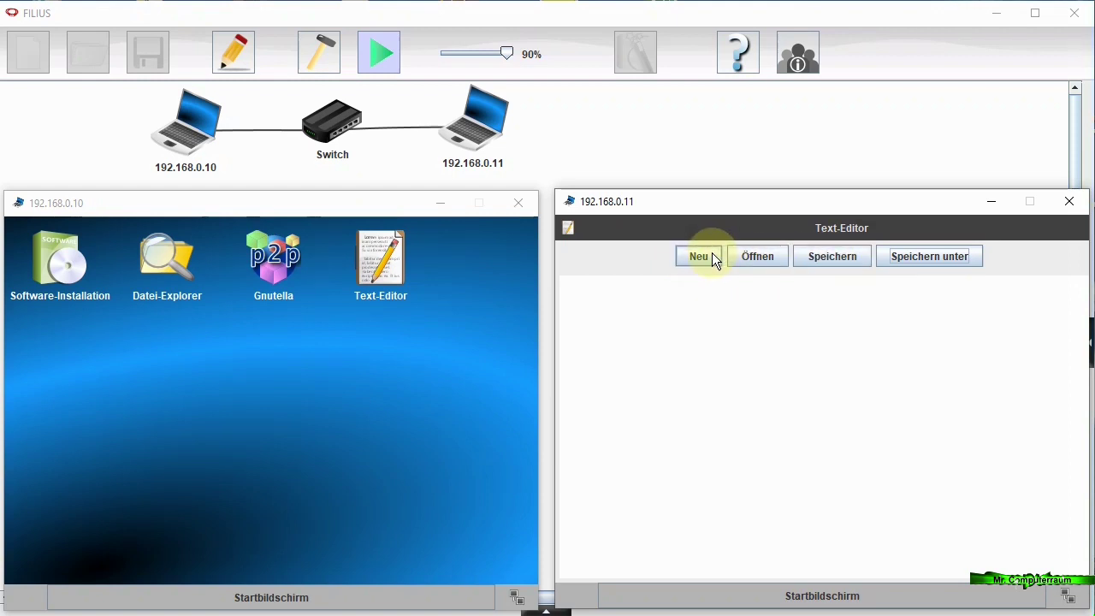
left_click(736, 256)
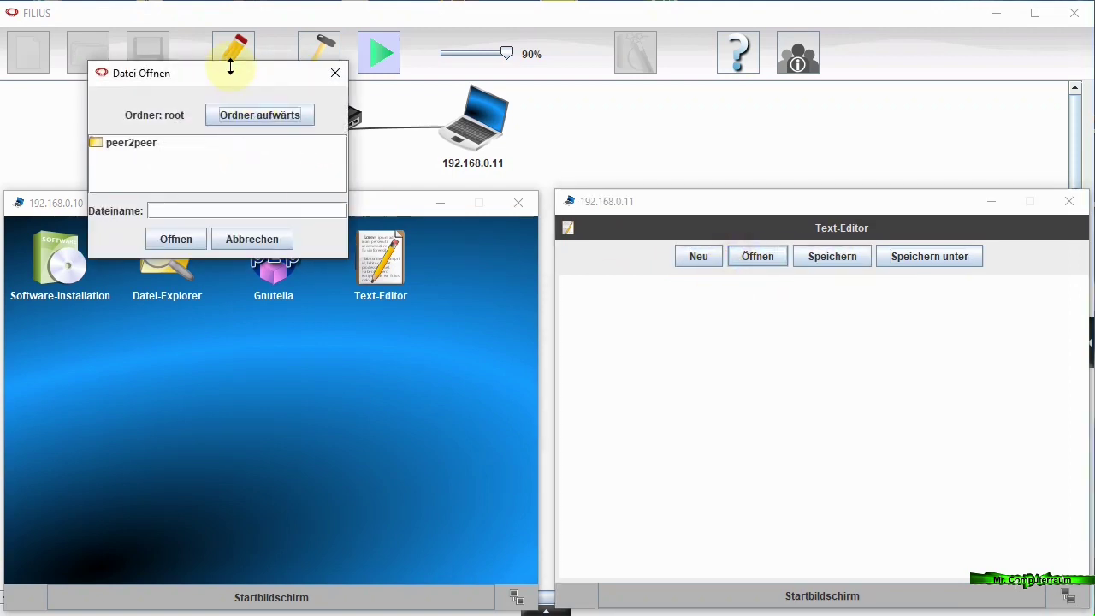
double_click(129, 144)
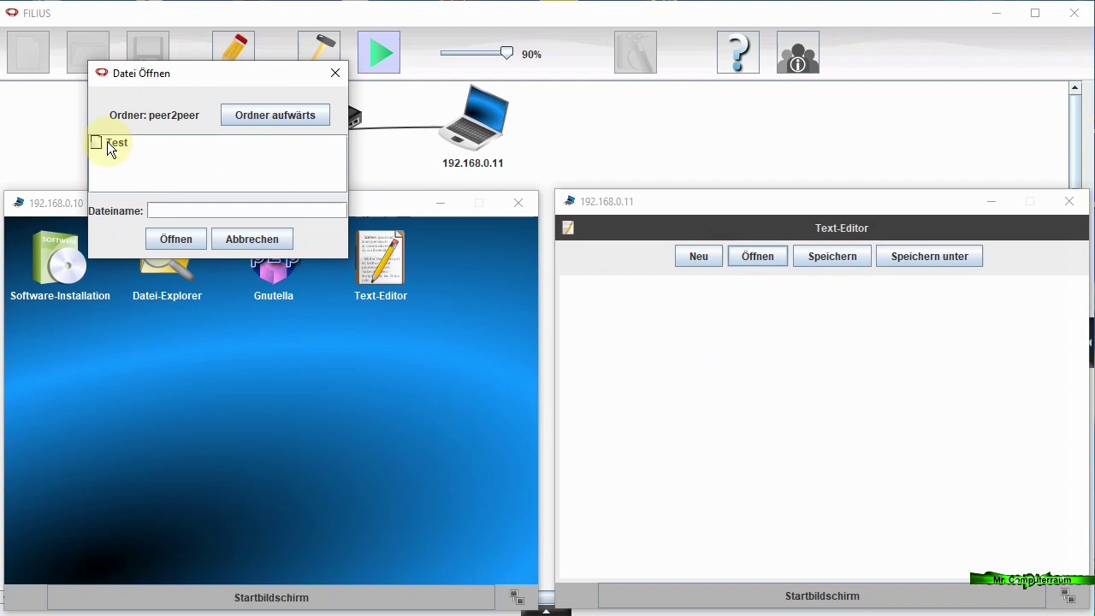
left_click(109, 141)
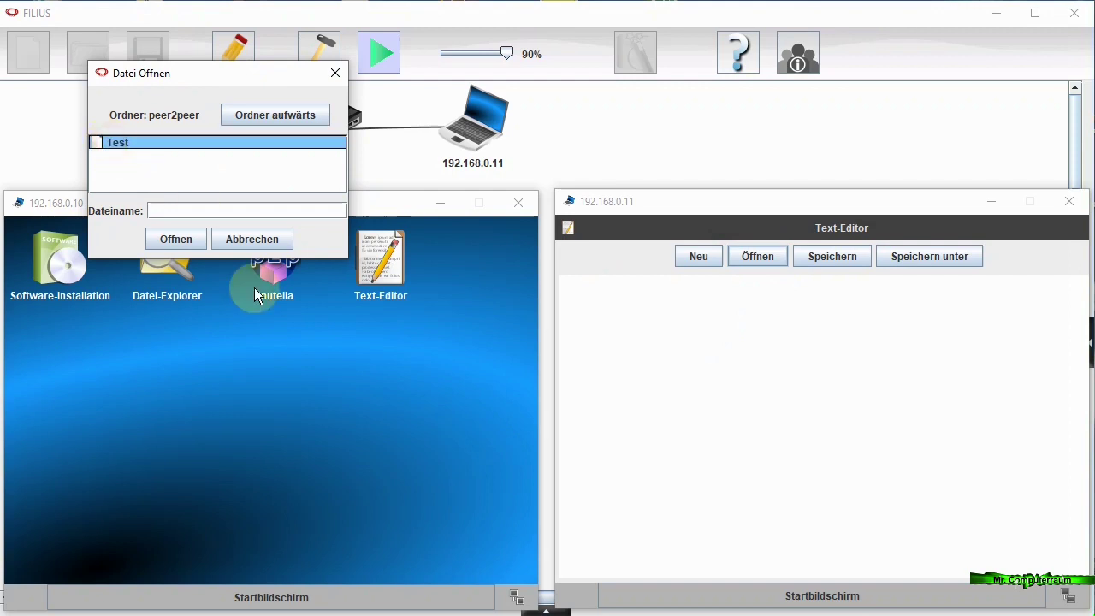
left_click(110, 142)
left_click(172, 239)
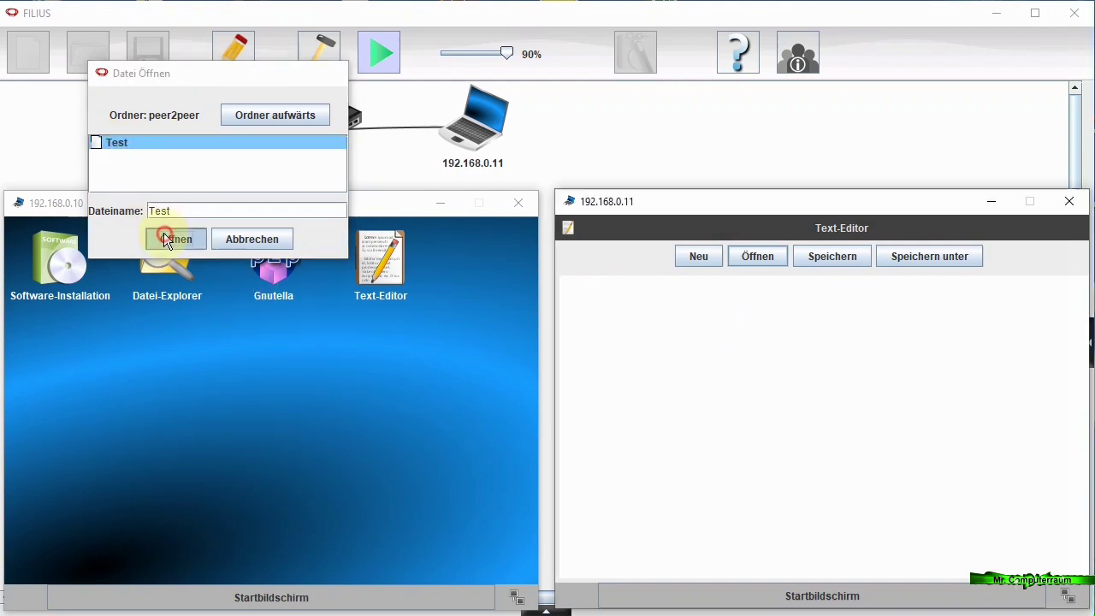
- Add the line "Verändern" below the text in the file Test on 192.168.0.11, save it and return to the start screen
left_click(634, 292)
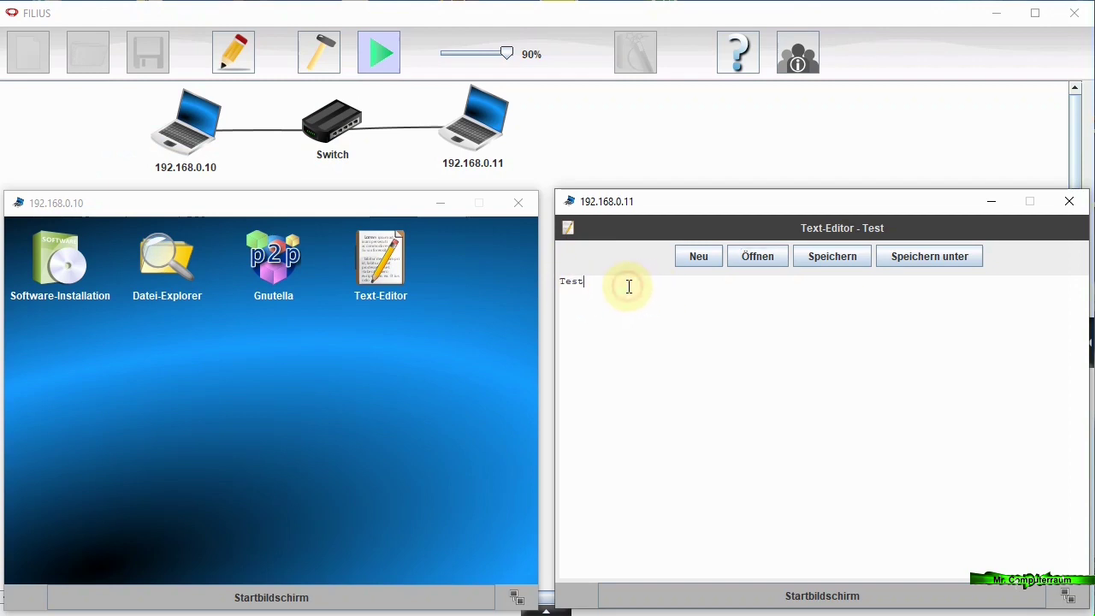
key("Return")
type("Verändern")
left_click(818, 254)
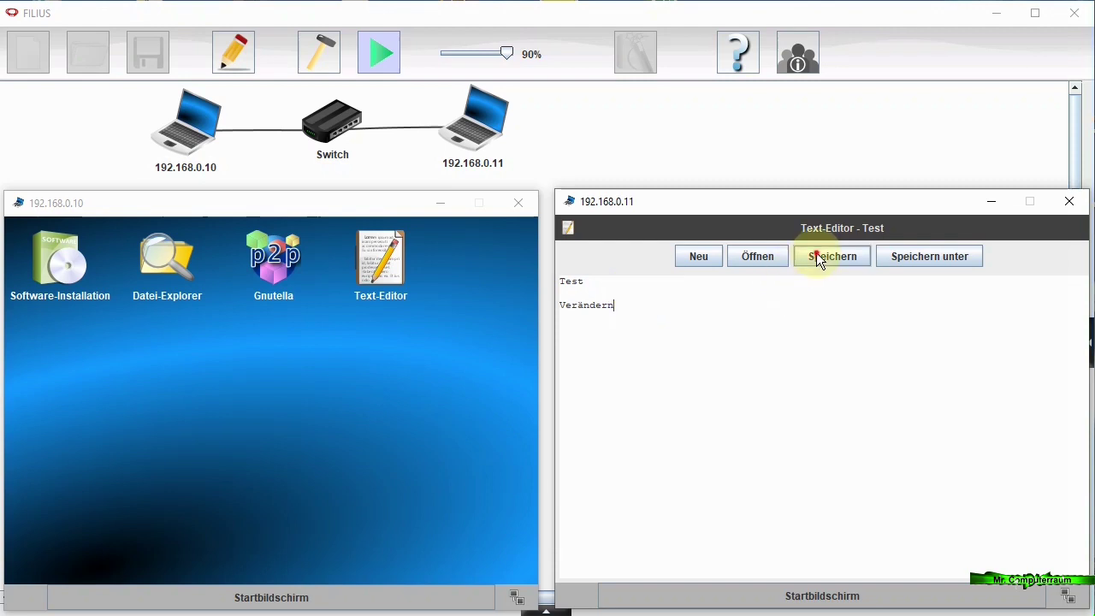
left_click(834, 596)
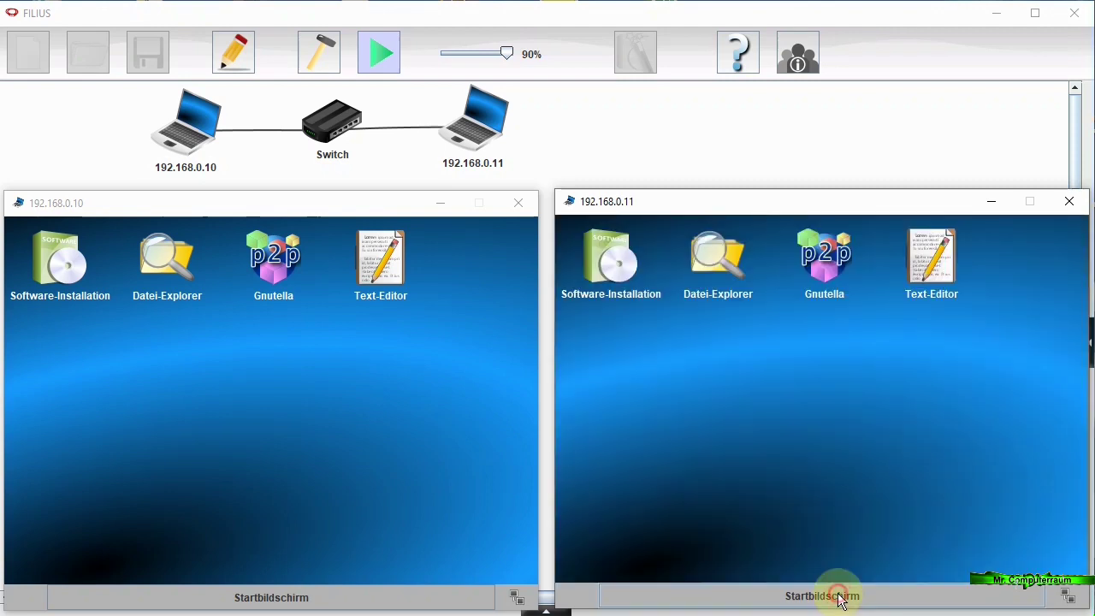
- Search the Gnutella network from 192.168.0.10 for the term "test"
left_click(271, 261)
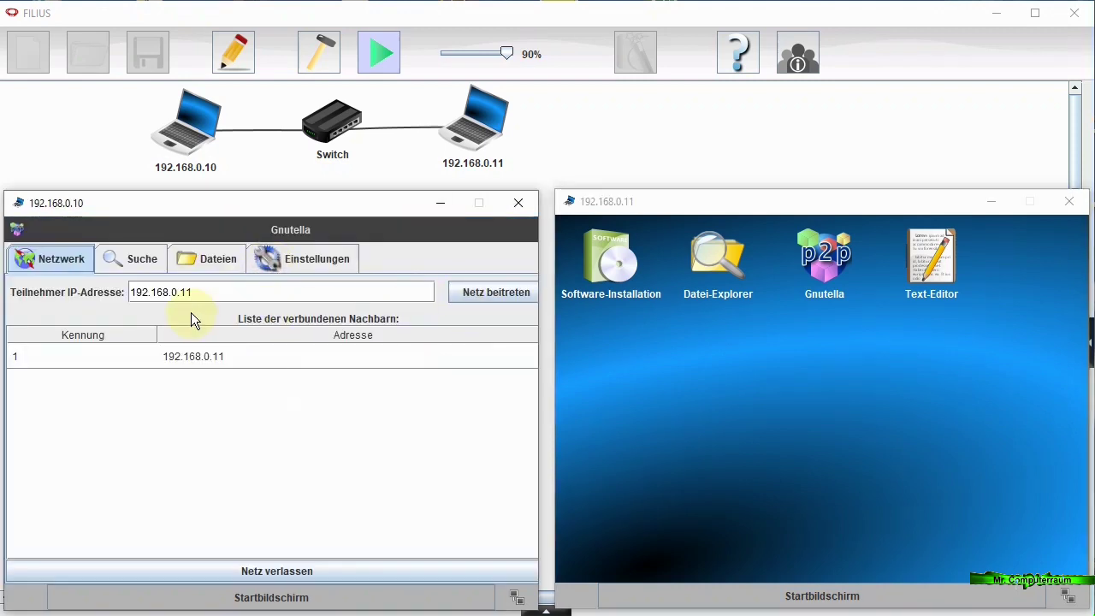
left_click(135, 260)
left_click(137, 296)
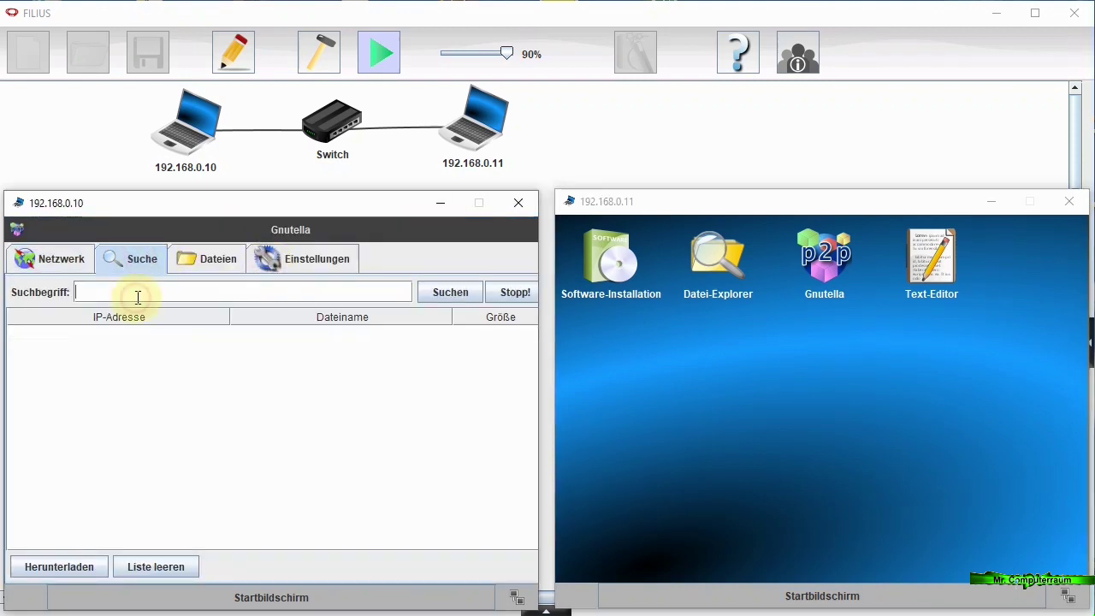
type("test")
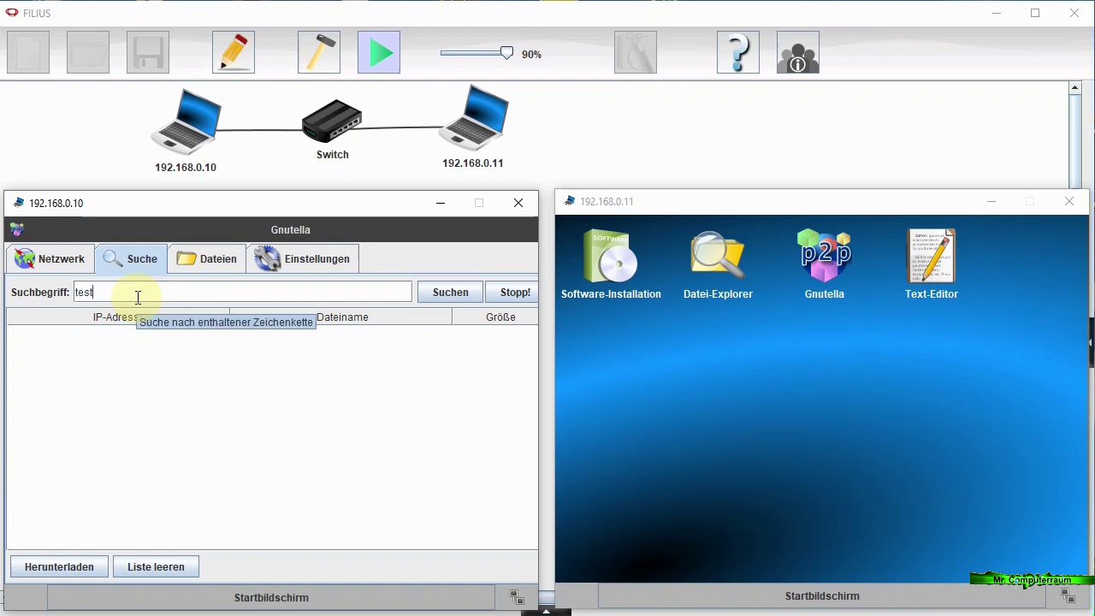
left_click(463, 293)
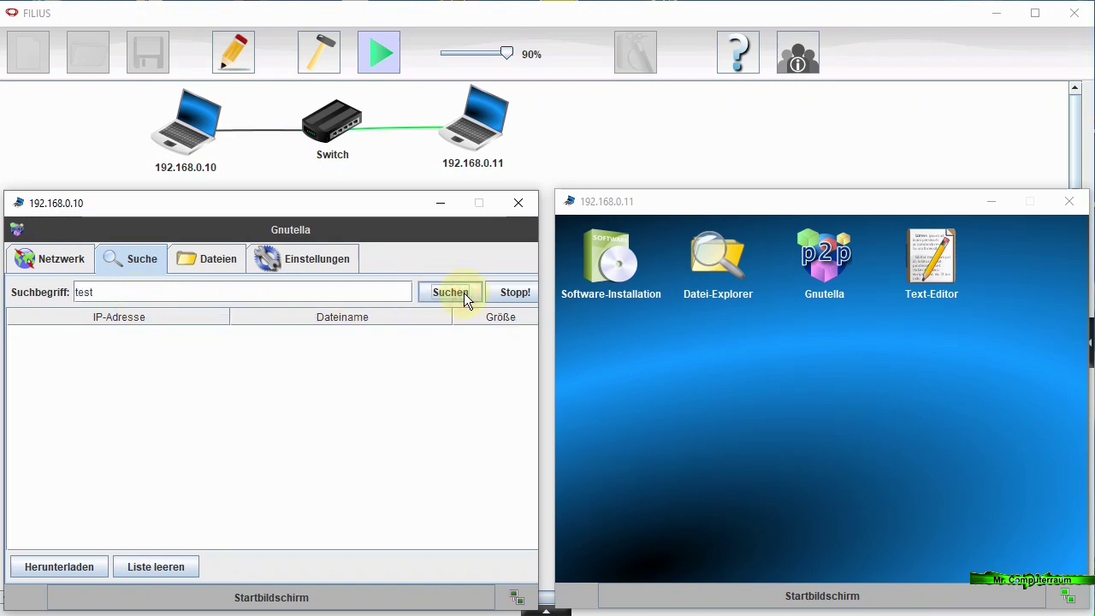
- Download the file Test offered by 192.168.0.11 and view its content in the Text-Editor on 192.168.0.10
left_click(53, 338)
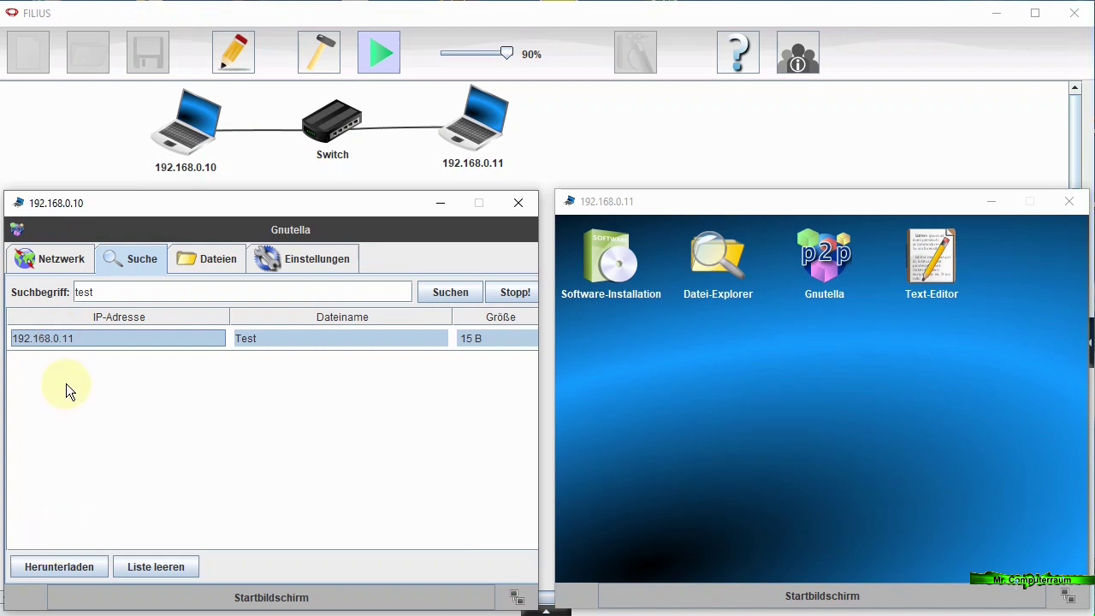
left_click(73, 563)
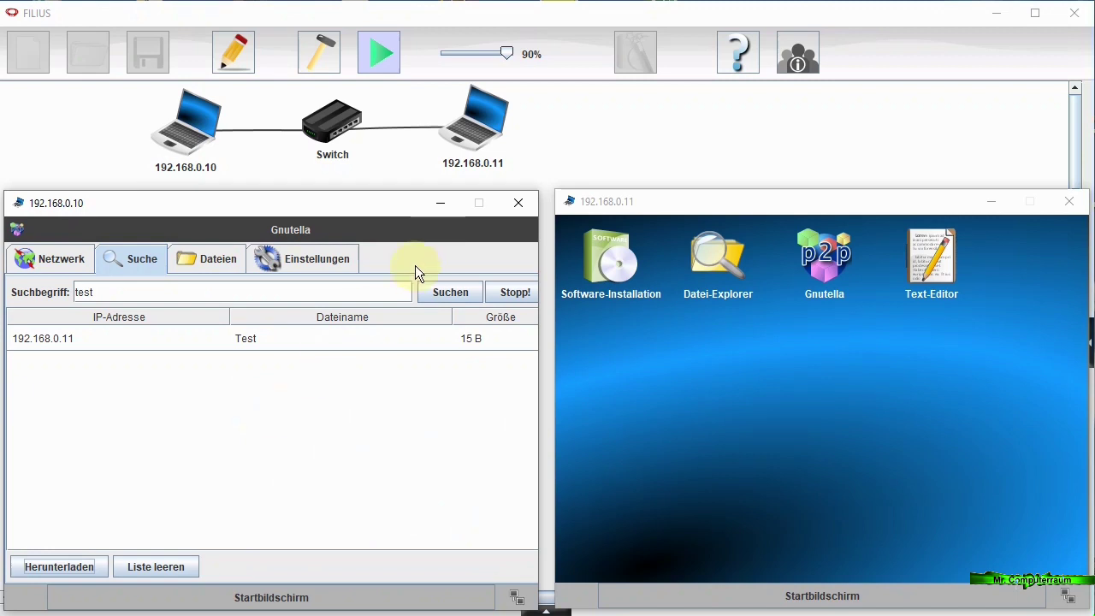
left_click(343, 596)
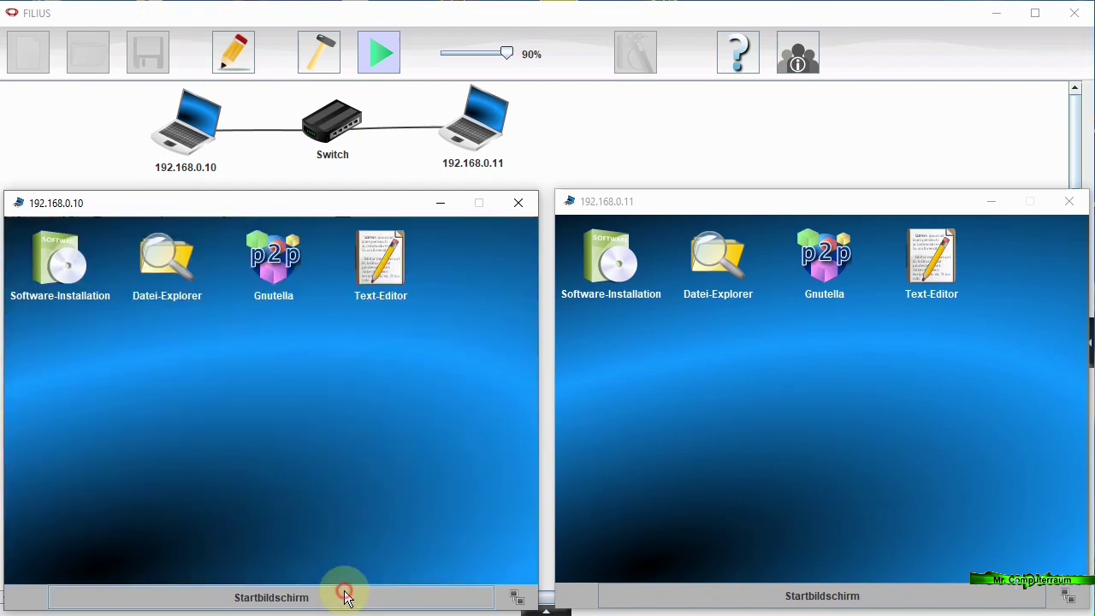
left_click(390, 272)
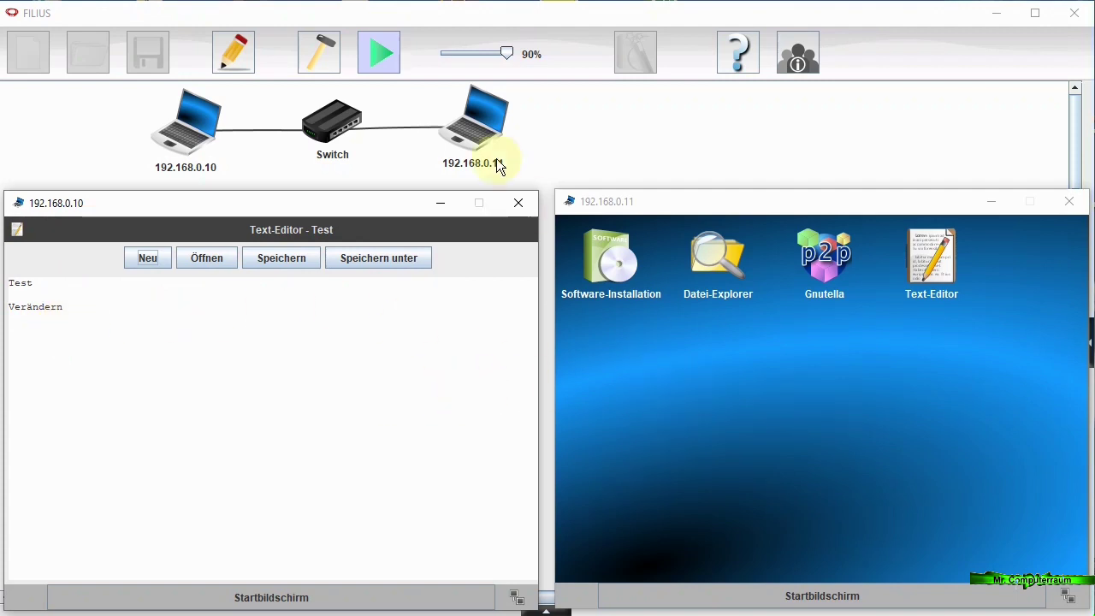
- In design mode, add a notebook below the switch with IP address 192.168.0.12 and use the IP address as its name
left_click(332, 63)
left_click_drag(87, 271, 437, 281)
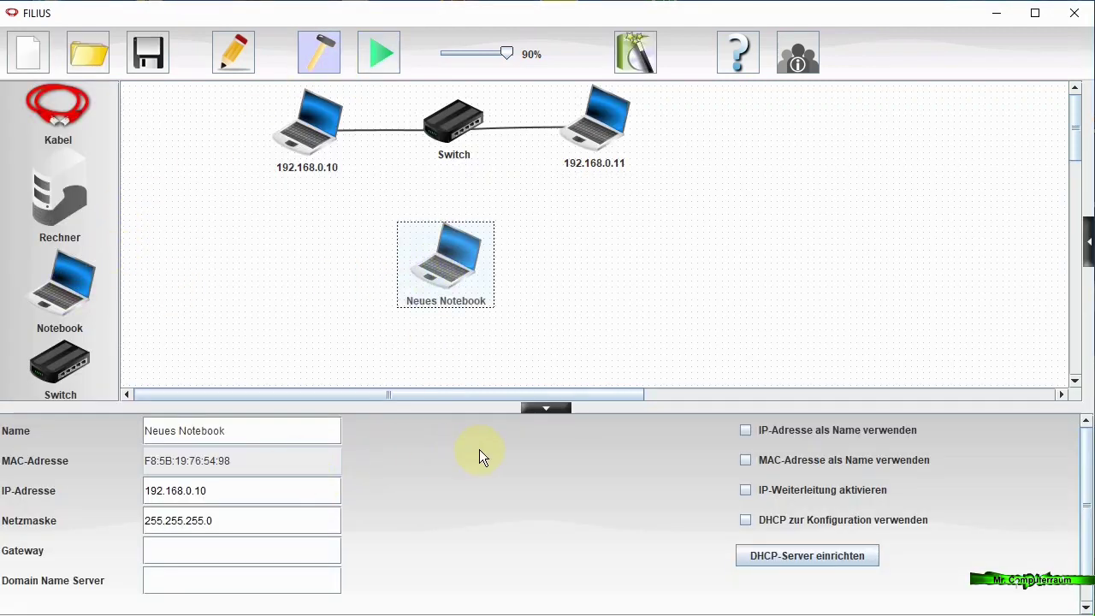
left_click(746, 431)
key("BackSpace")
type("2")
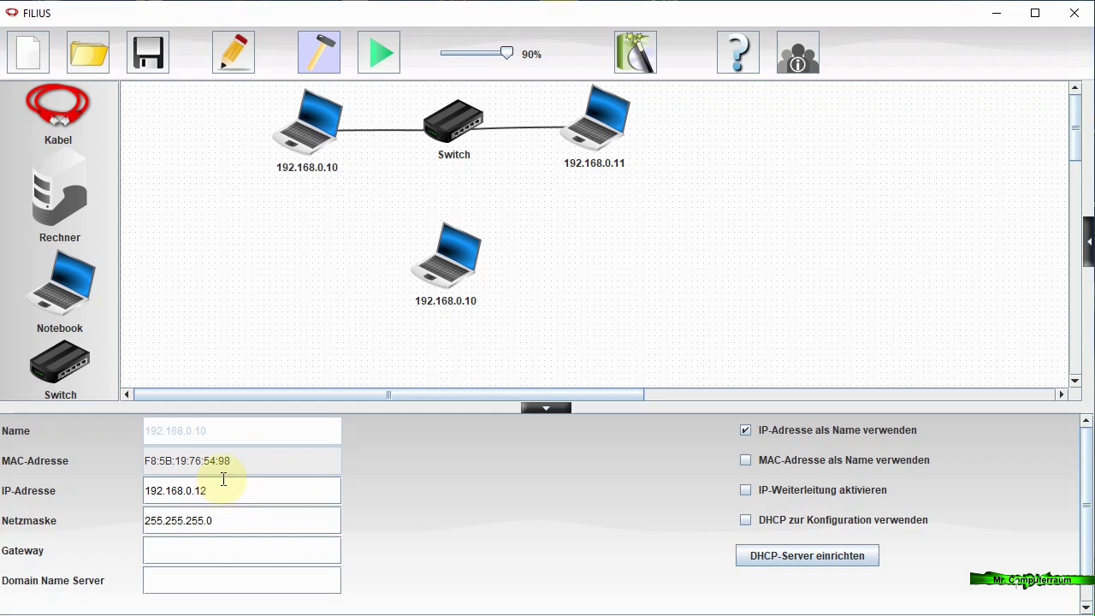
- Connect the switch to the notebook 192.168.0.12 with a cable
left_click(65, 120)
left_click(453, 122)
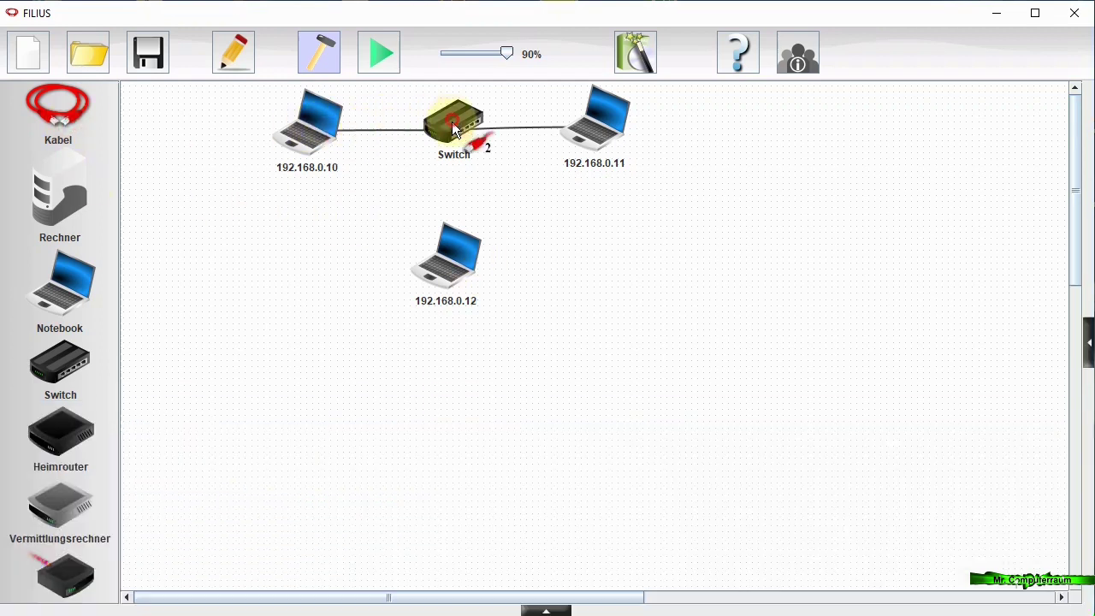
left_click(454, 256)
- Start the simulation and install Gnutella on 192.168.0.12, then minimize its desktop window
left_click(381, 65)
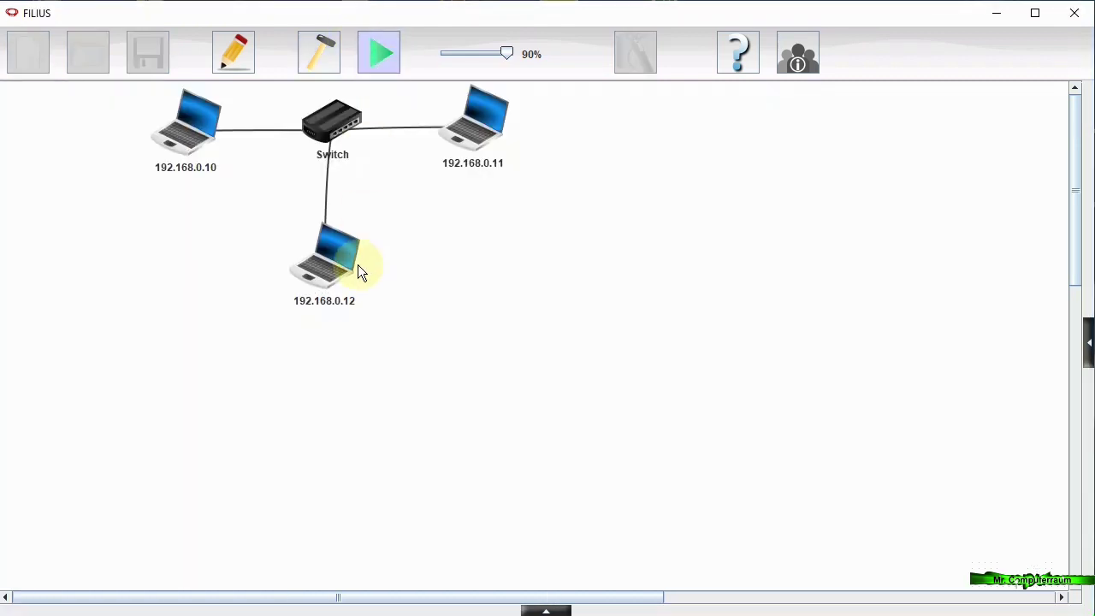
double_click(337, 261)
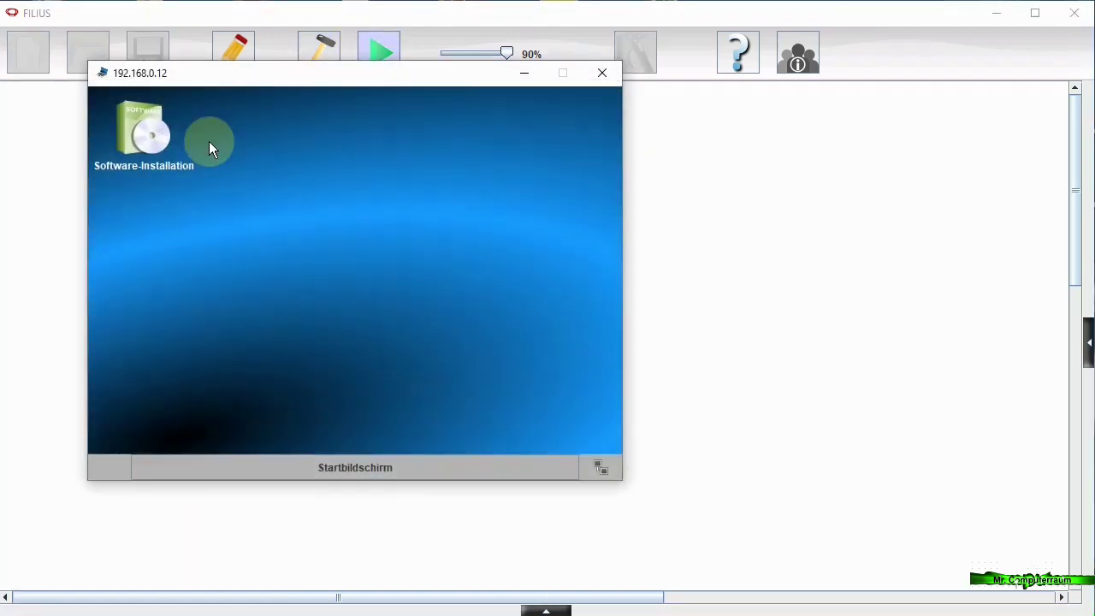
double_click(142, 130)
left_click(446, 290)
left_click(361, 247)
left_click(361, 436)
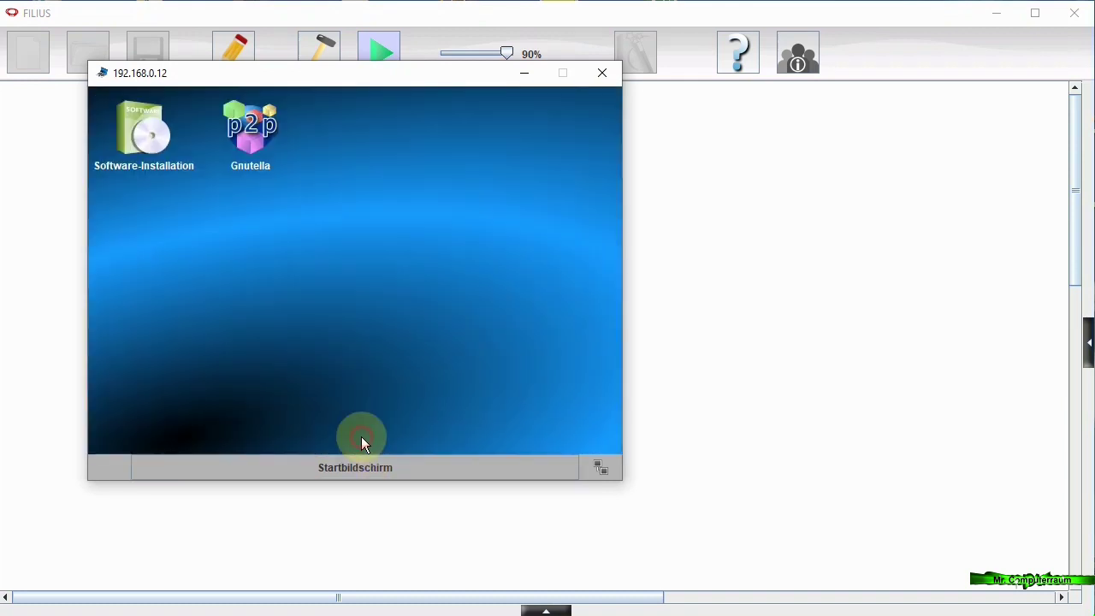
left_click(523, 73)
- Connect Gnutella on 192.168.0.11 to the participant 192.168.0.12
double_click(458, 140)
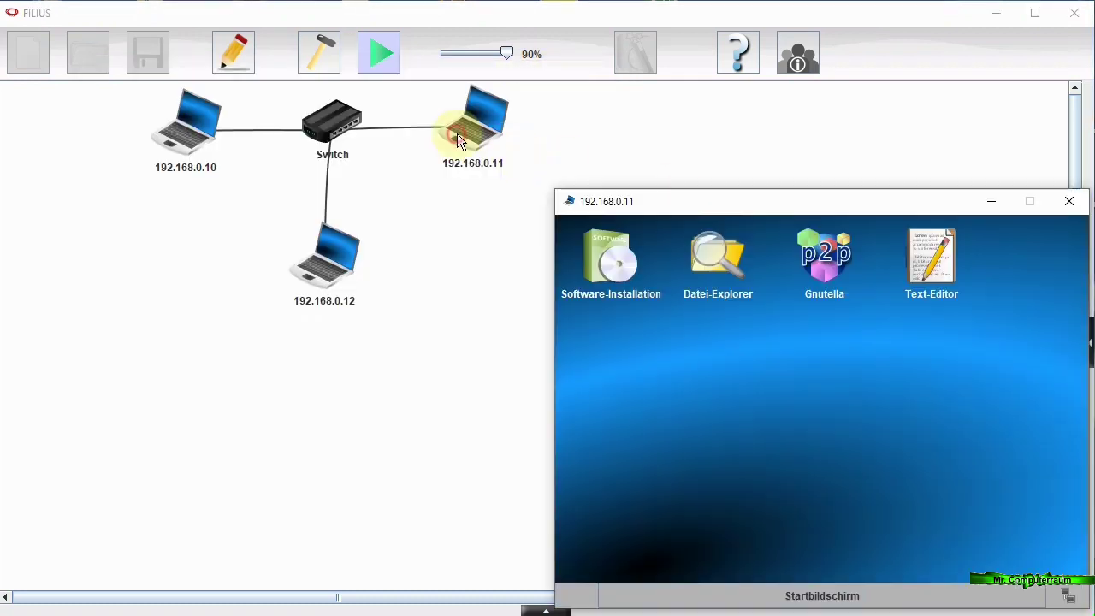
double_click(824, 251)
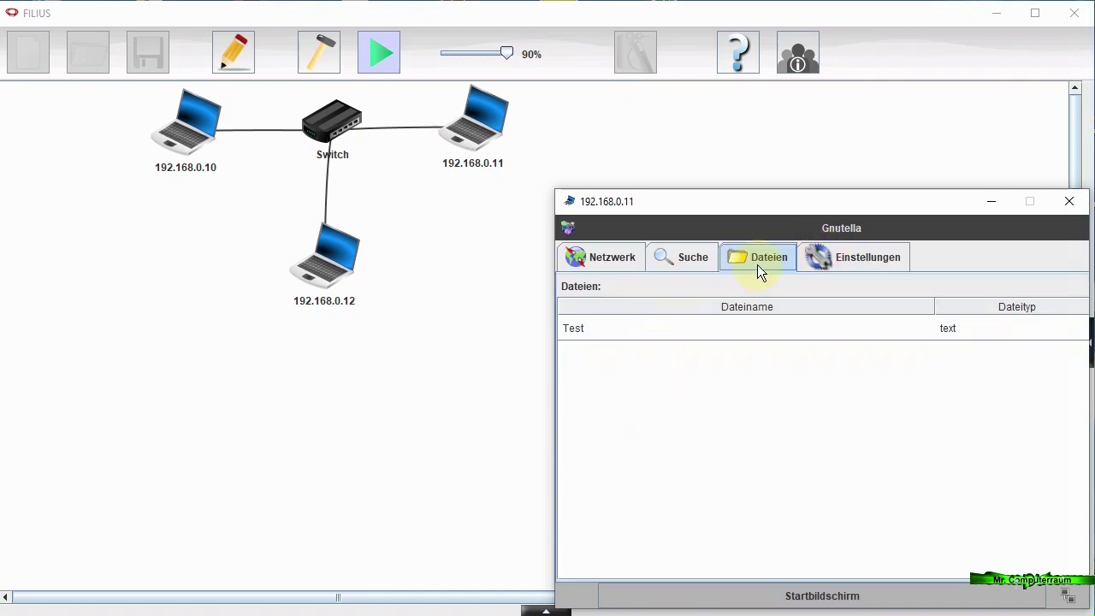
left_click(637, 259)
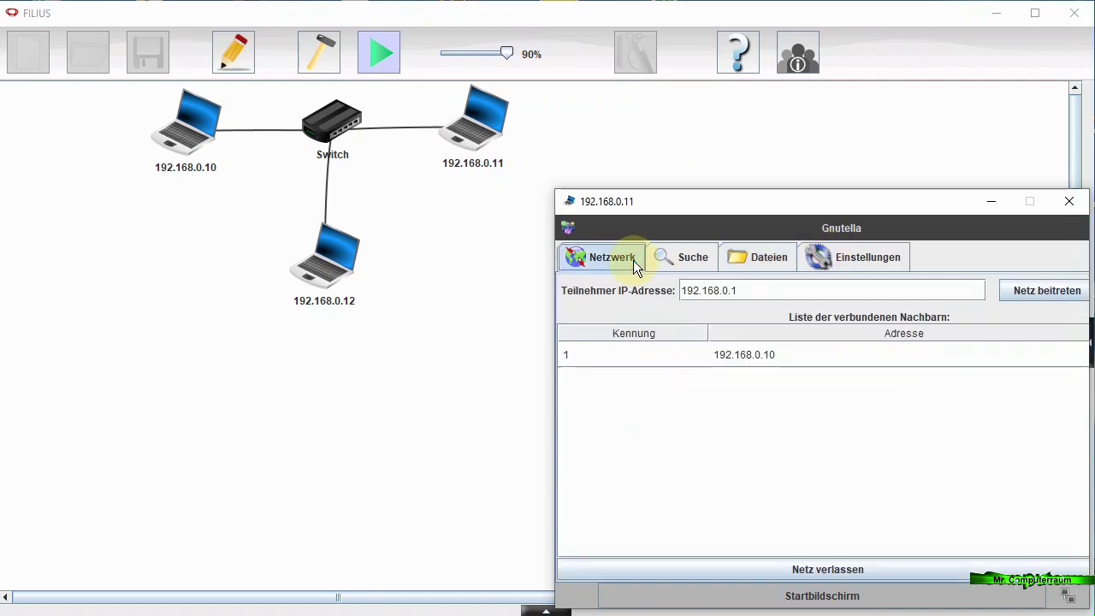
left_click(1019, 289)
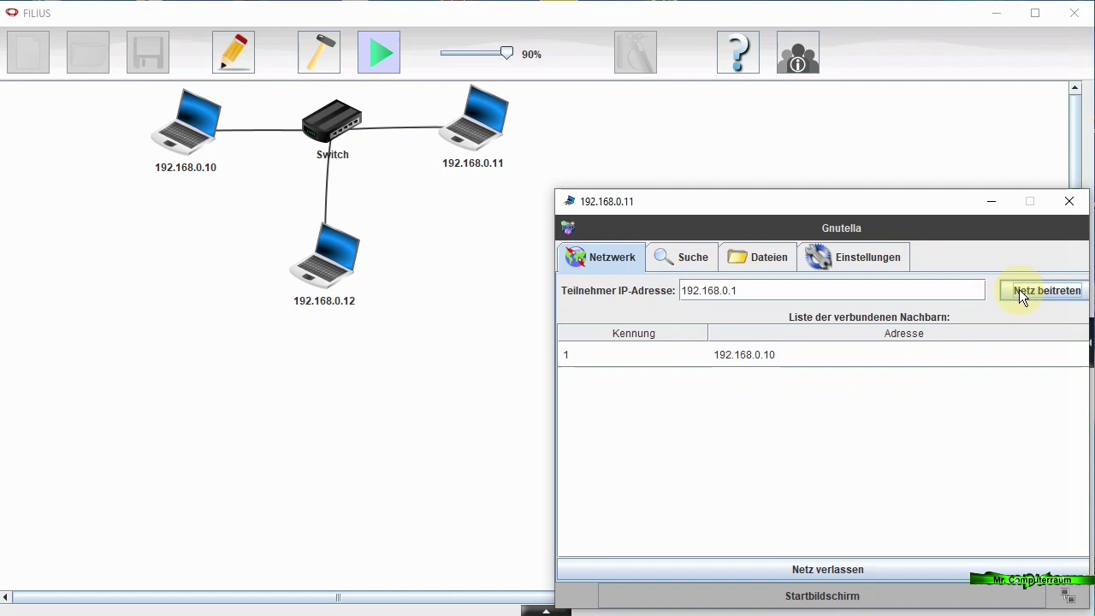
left_click(791, 290)
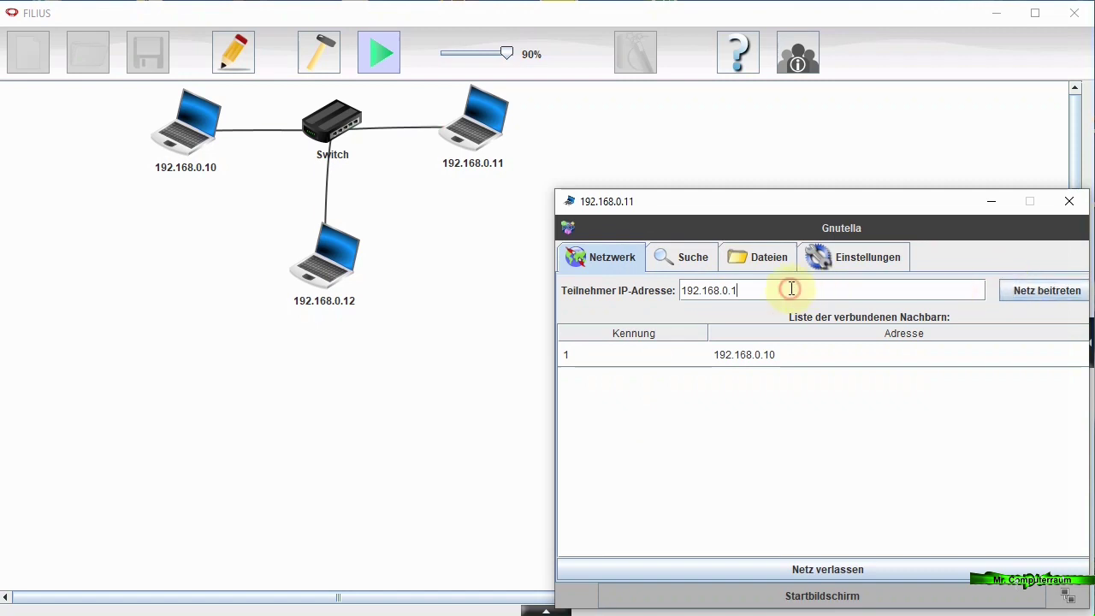
type("2")
left_click(1041, 290)
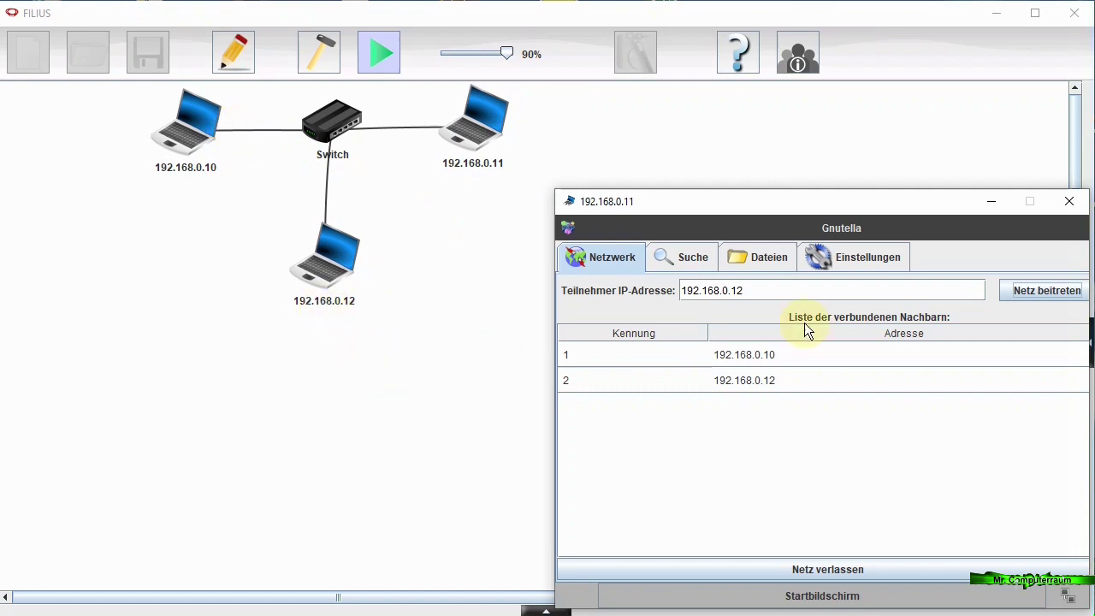
- Open the Gnutella file search on 192.168.0.11
left_click(698, 267)
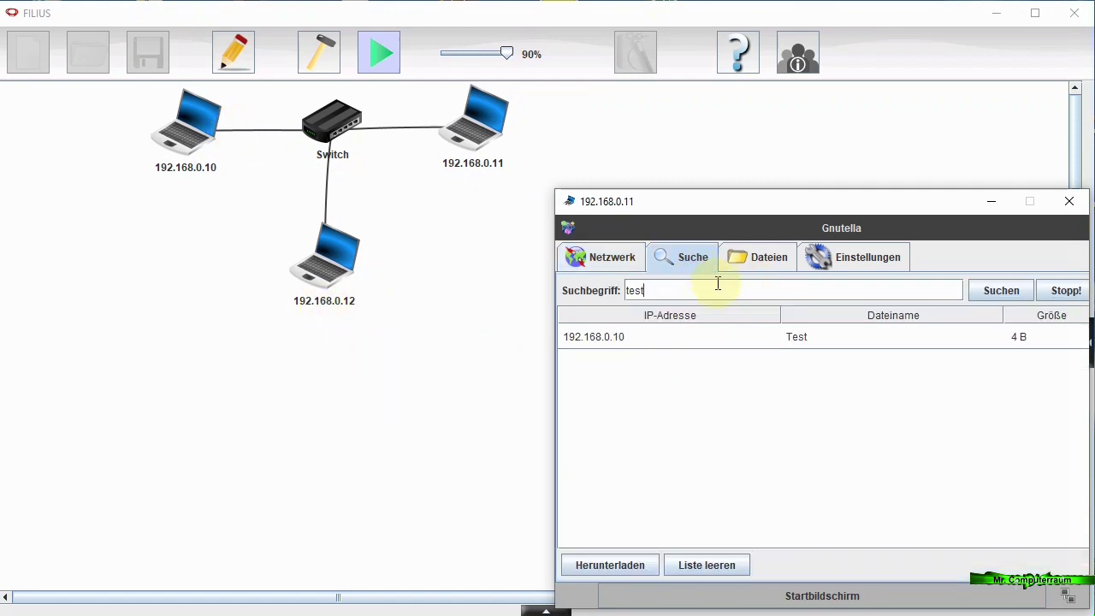